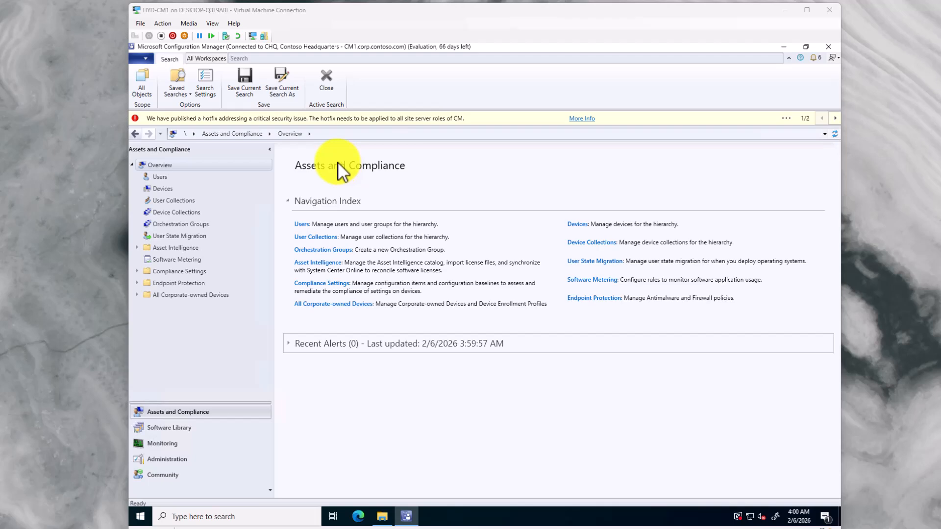
Start adding an operating system image under Operating System Images in the Software Library and browse for its source file.
click(176, 429)
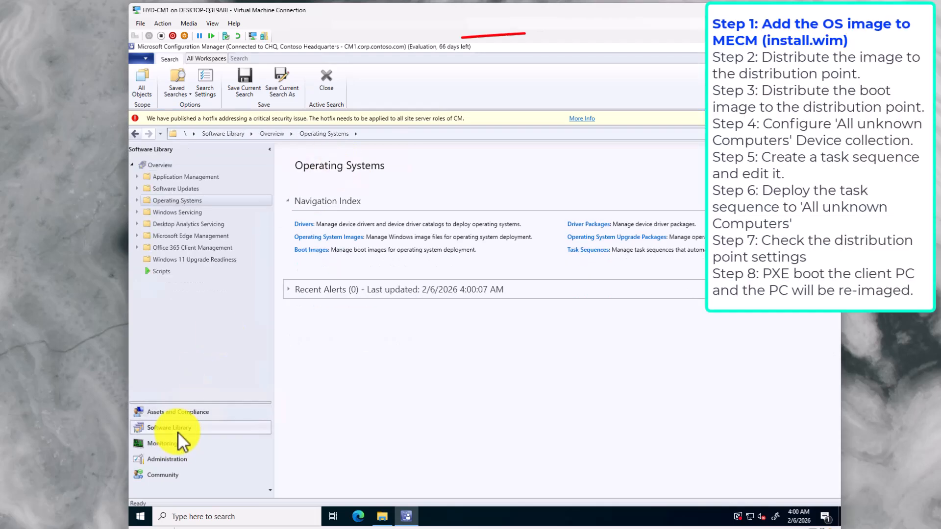
click(136, 201)
click(189, 237)
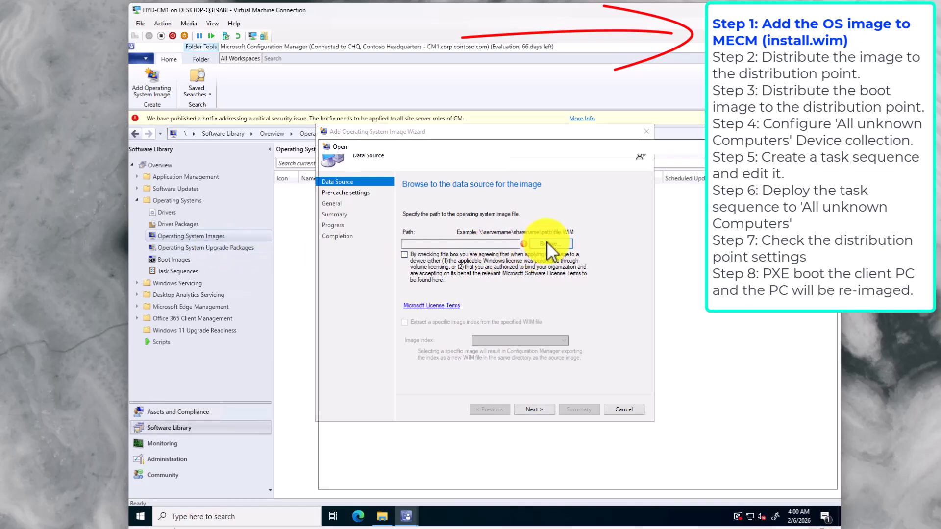
click(546, 241)
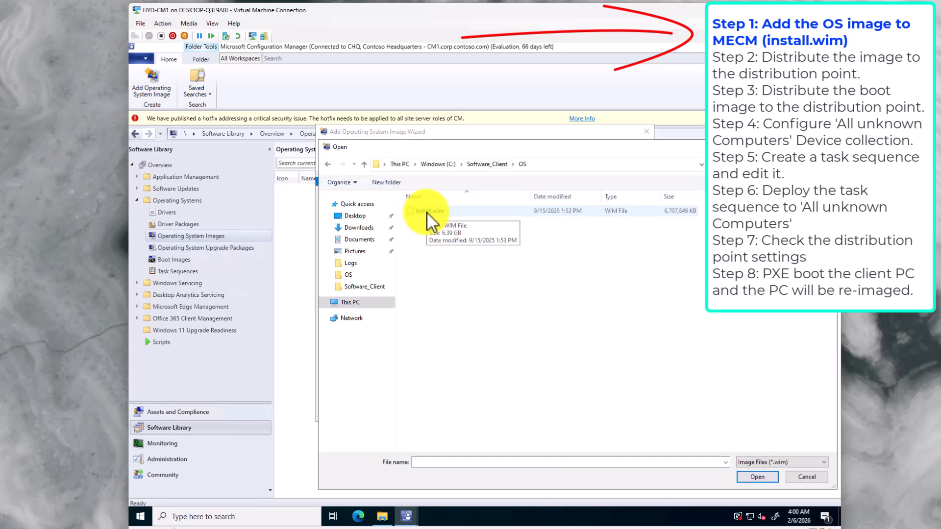
Copy the folder path C:\Software_Client\OS into the file name of the image to open.
double_click(427, 212)
click(535, 165)
key(ctrl+c)
right_click(439, 166)
click(458, 200)
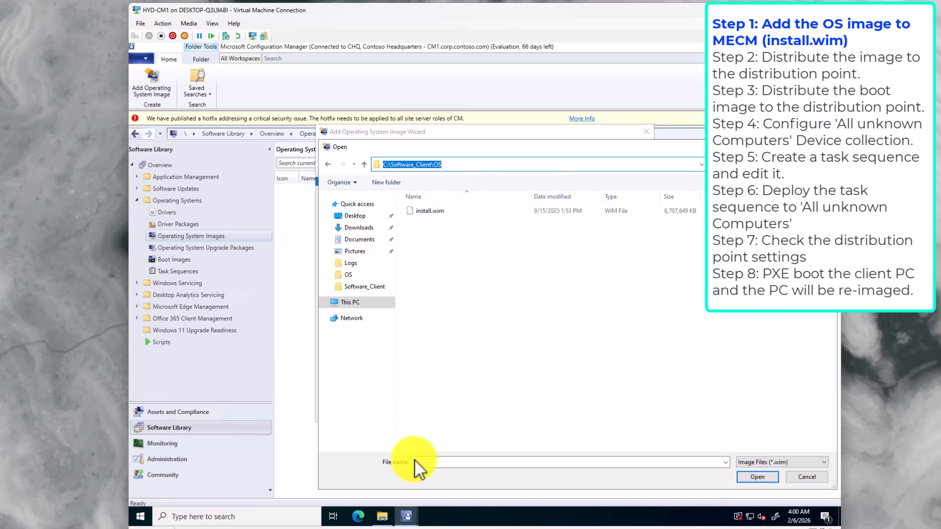
click(421, 462)
right_click(420, 462)
click(451, 366)
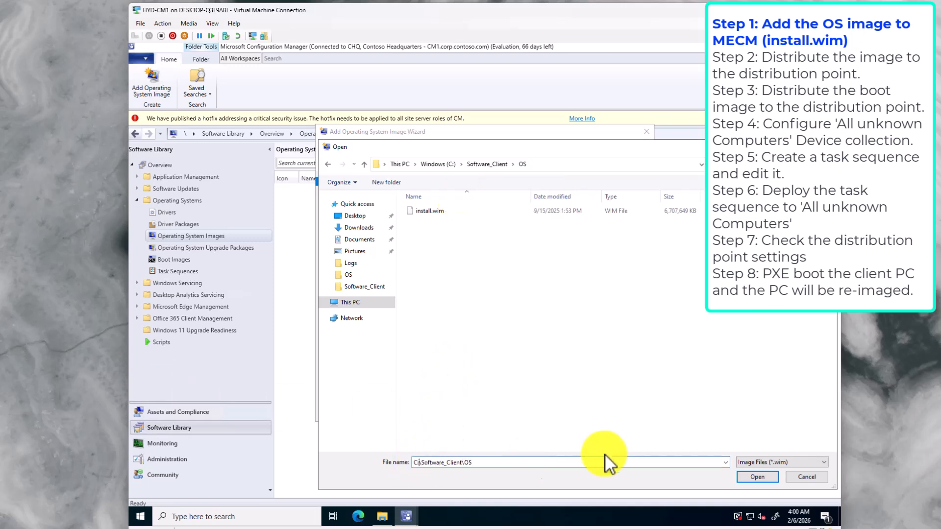
Change the path to the network location \\CM1\Software_Client\OS\install.wim and open it as the image source.
key(BackSpace)
key(Delete)
text(\\CM1\)
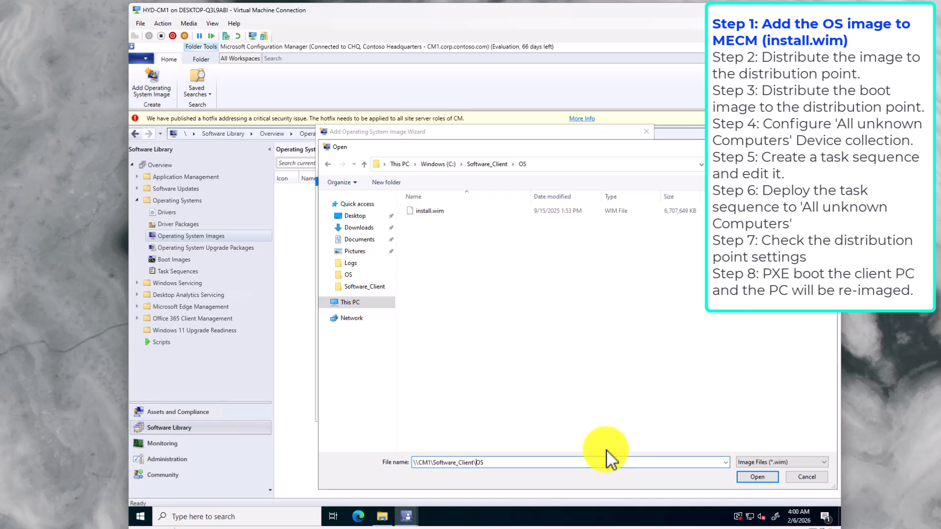
key(End)
text(\)
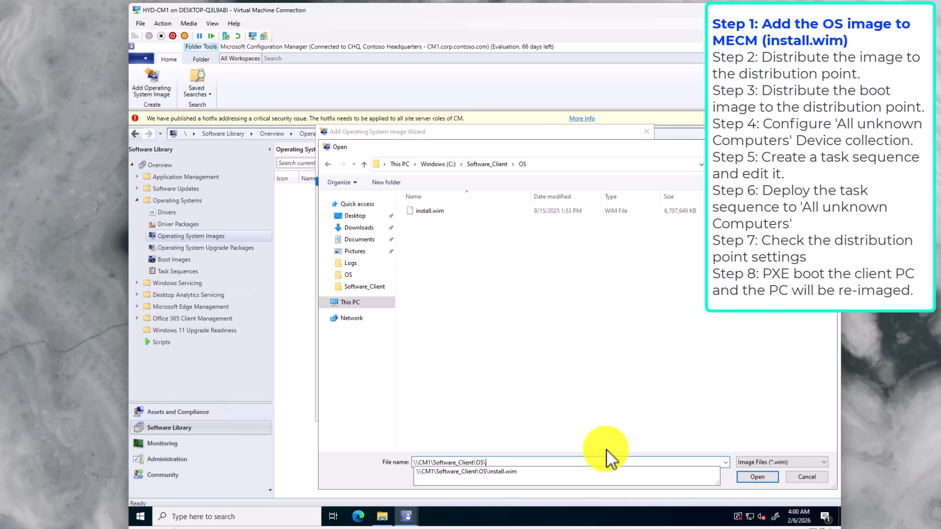
click(516, 472)
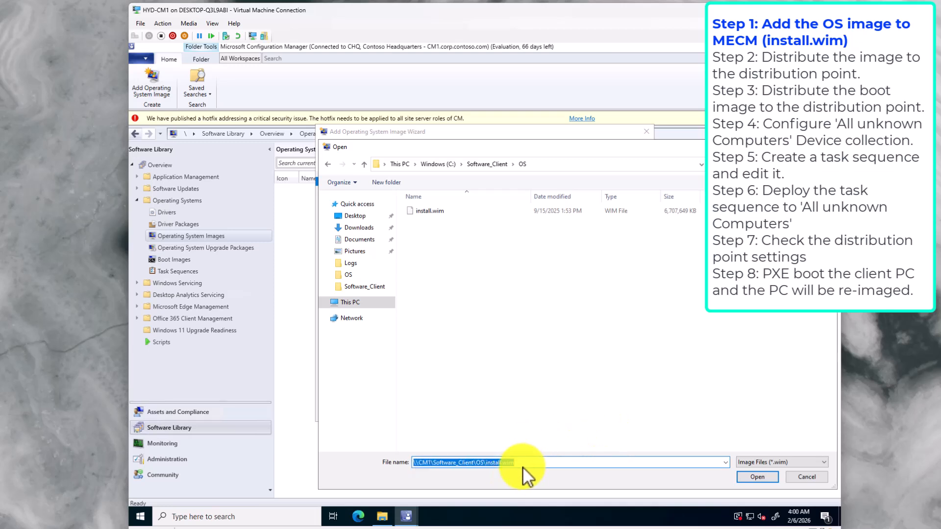
click(757, 477)
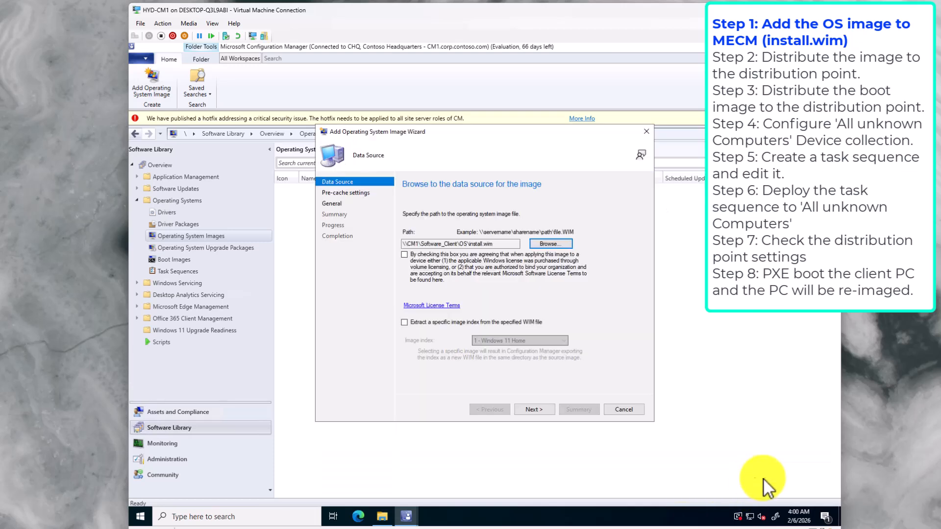
Accept the licensing agreement and extract only image index 6 - Windows 11 Pro from the WIM file.
click(406, 255)
click(404, 322)
click(507, 339)
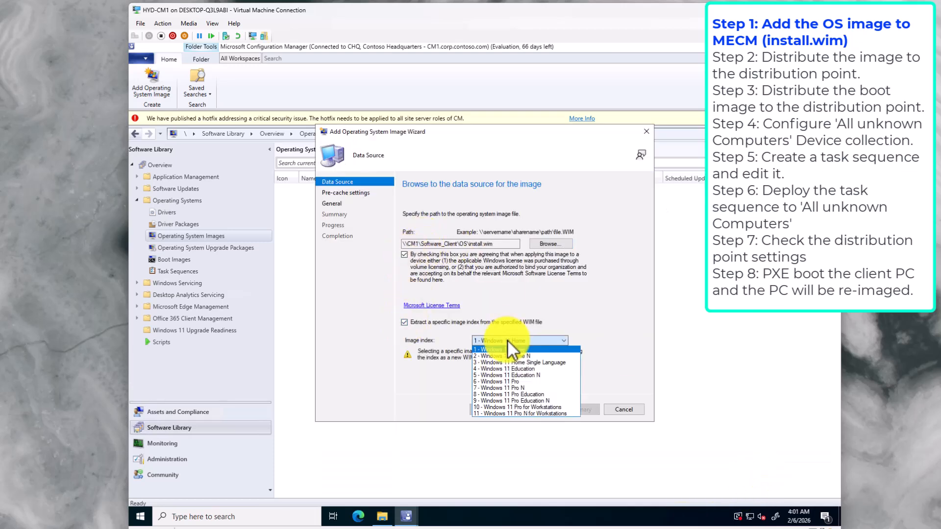
click(507, 380)
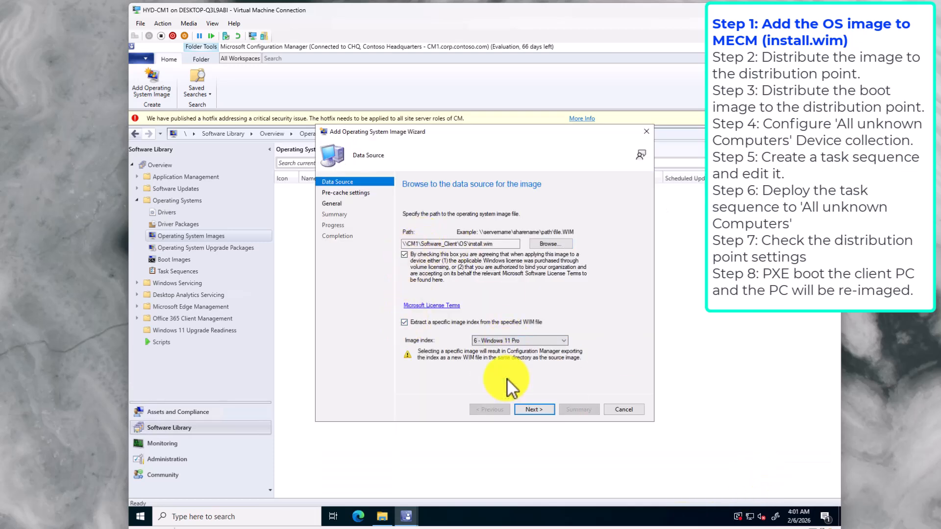
click(532, 408)
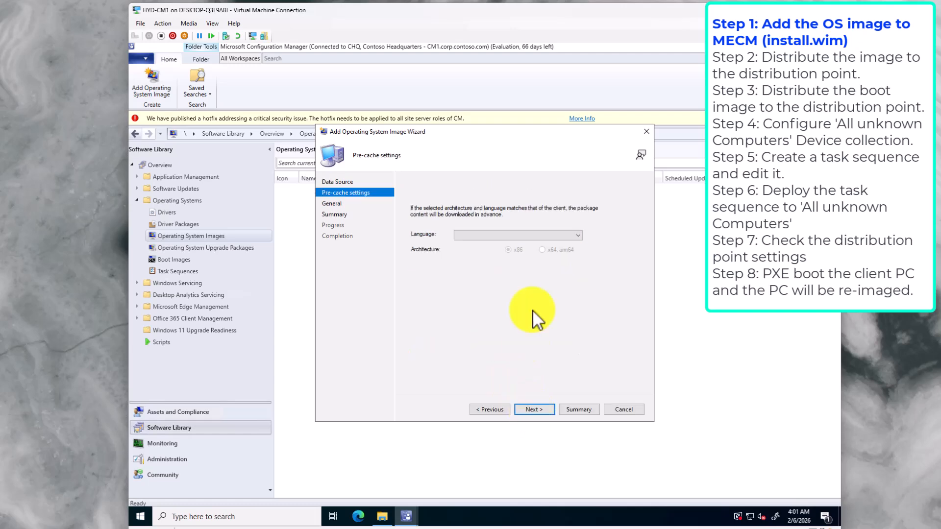
Set the pre-cache language to English (United States) and the architecture to x64, arm64.
click(564, 236)
scroll(529, 344, down, 2)
scroll(531, 353, down, 3)
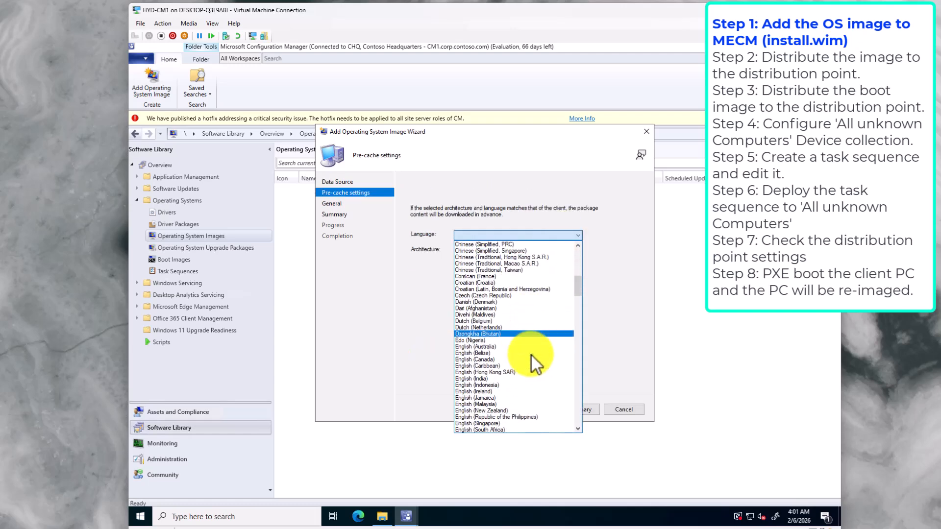
scroll(531, 354, down, 1)
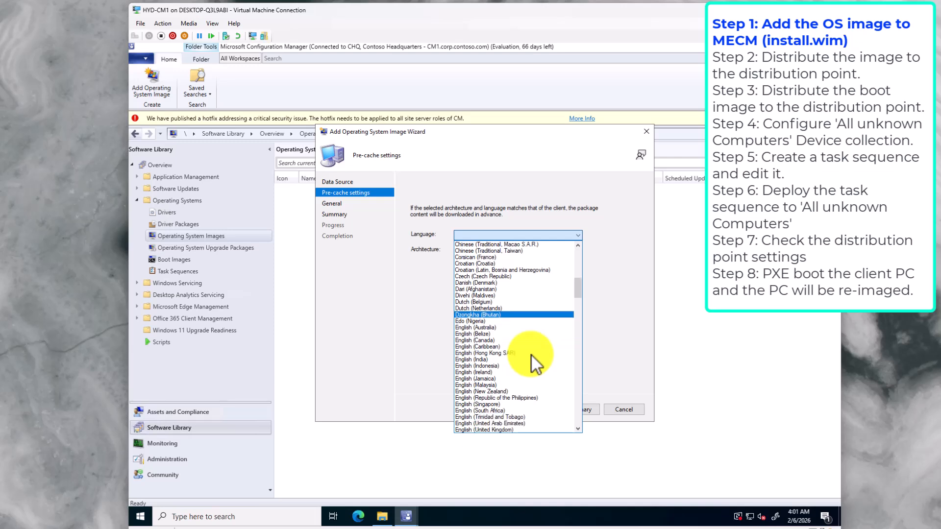
scroll(531, 354, down, 2)
click(507, 396)
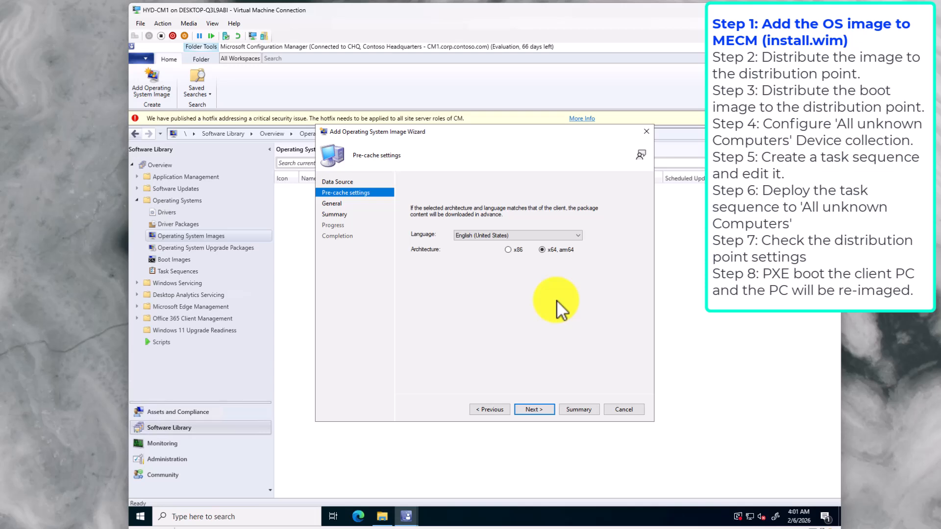
click(538, 409)
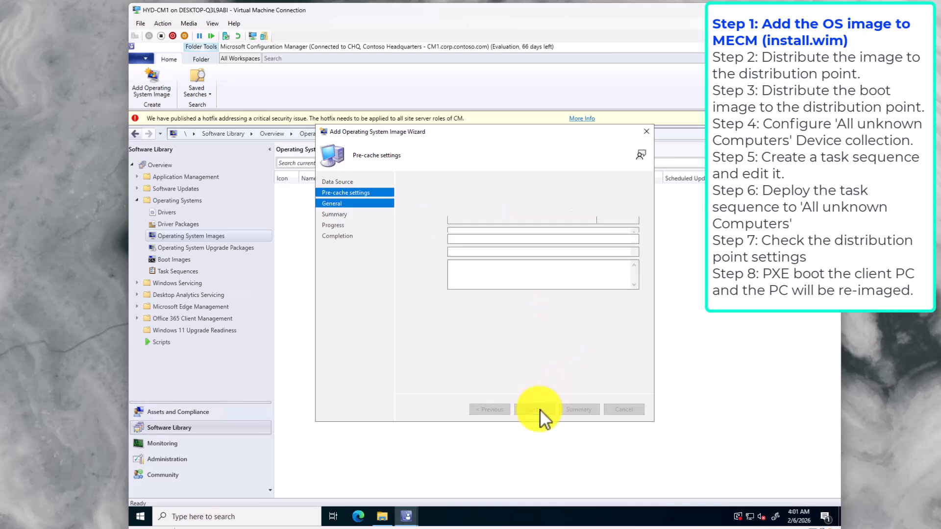
Name the image Windows-11-Pro, with version 25H2 and the comment Windows OS.
click(453, 239)
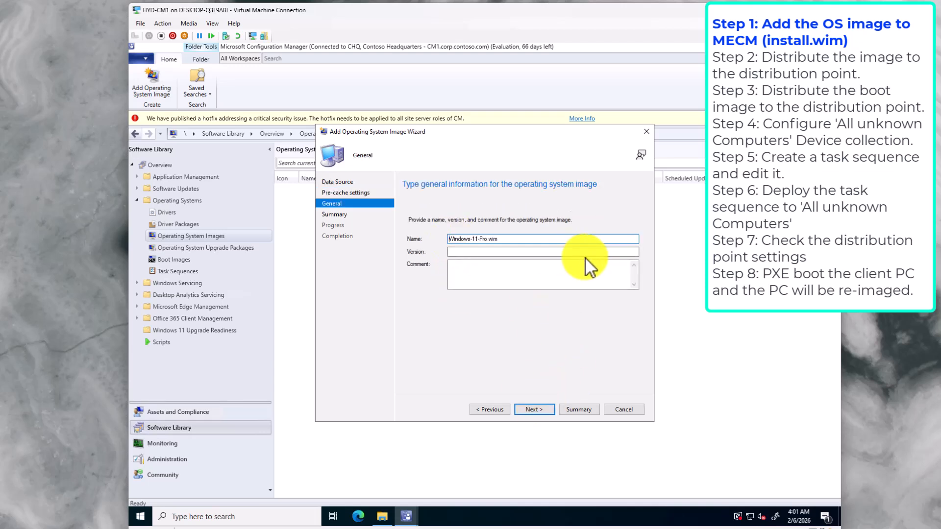
key(BackSpace)
key(BackSpace)
key(BackSpace)
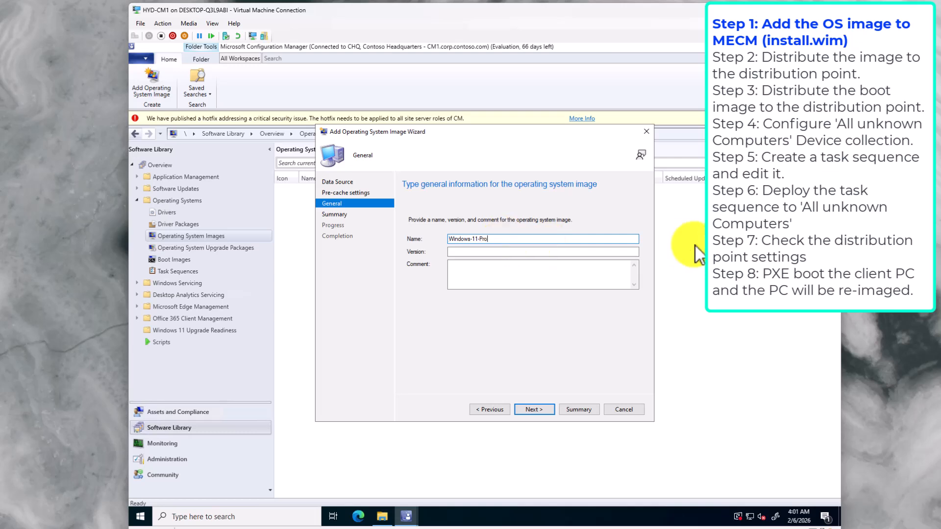
click(483, 251)
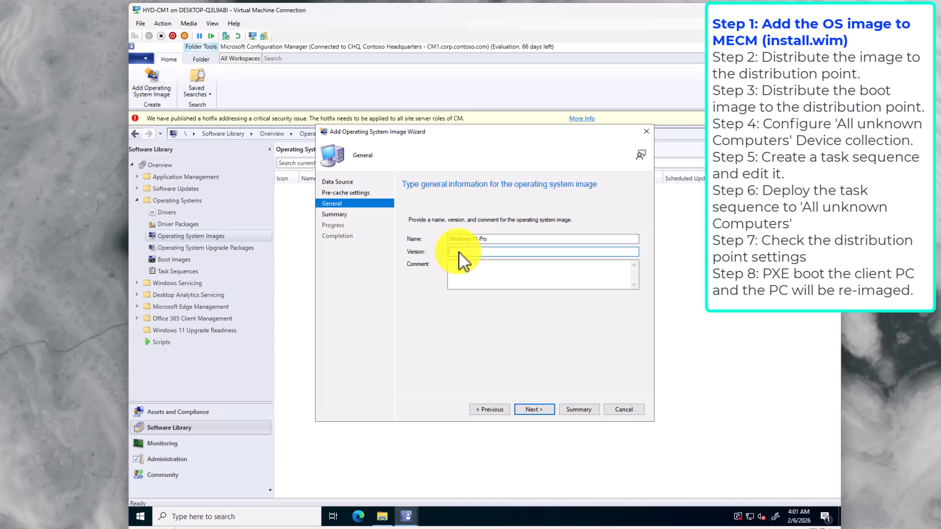
text(25H2)
click(457, 273)
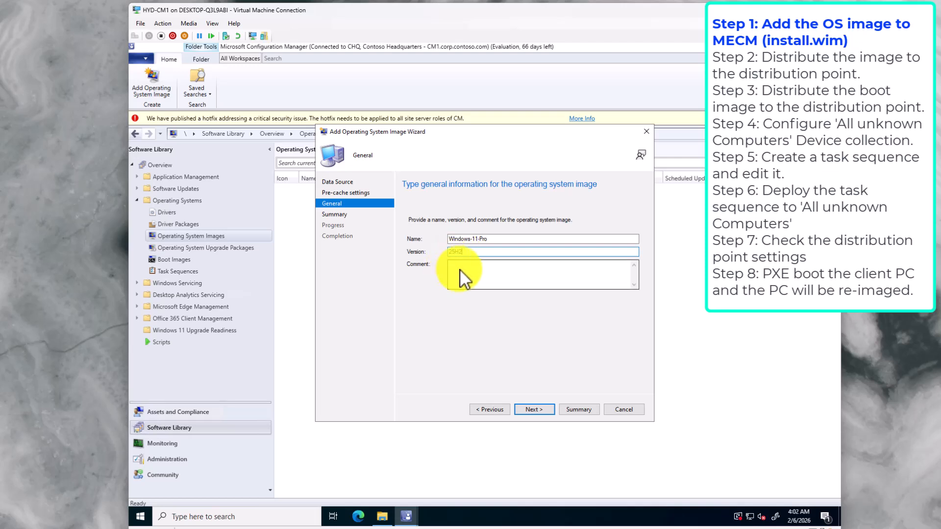
text(Windows OS)
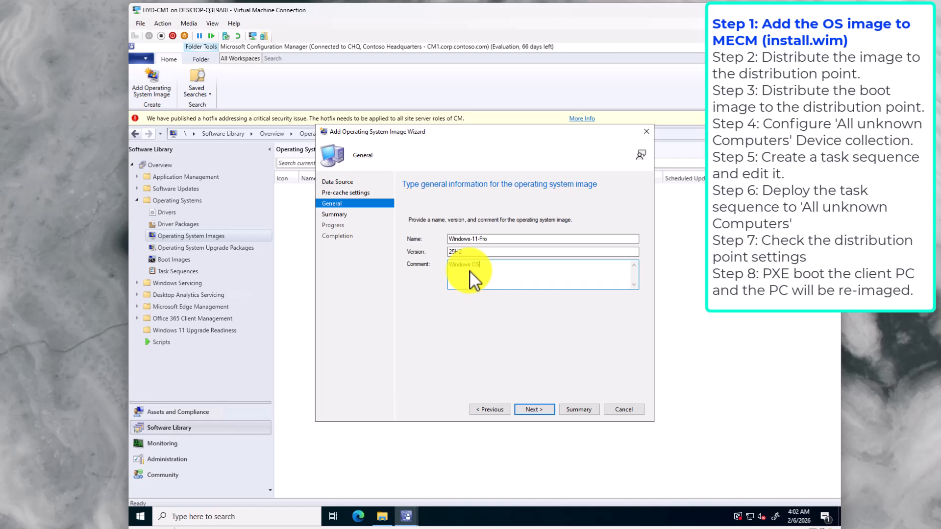
Create the operating system image with the summarized settings and close the wizard.
click(526, 409)
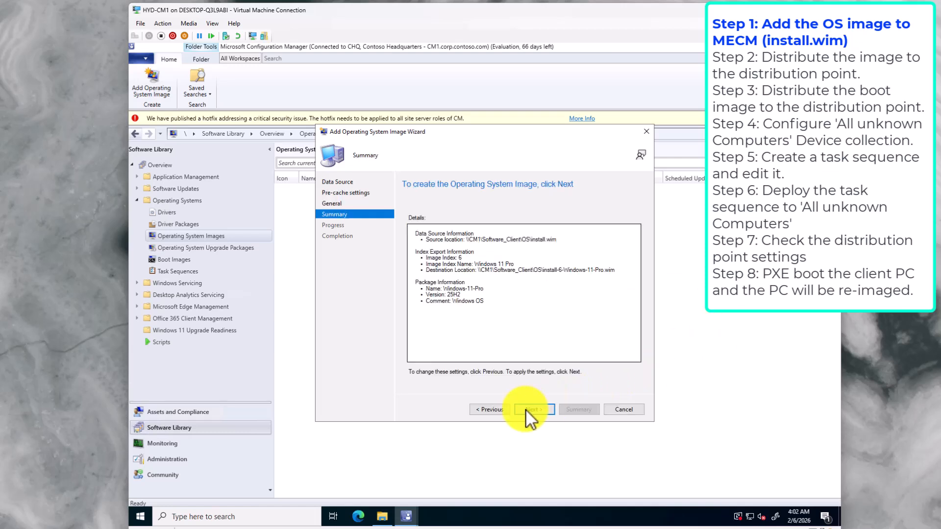
click(534, 410)
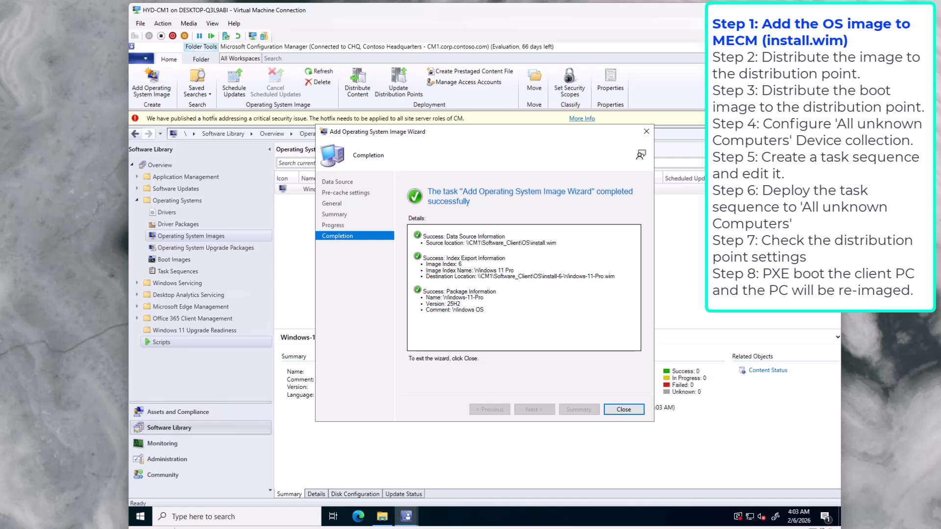
click(633, 410)
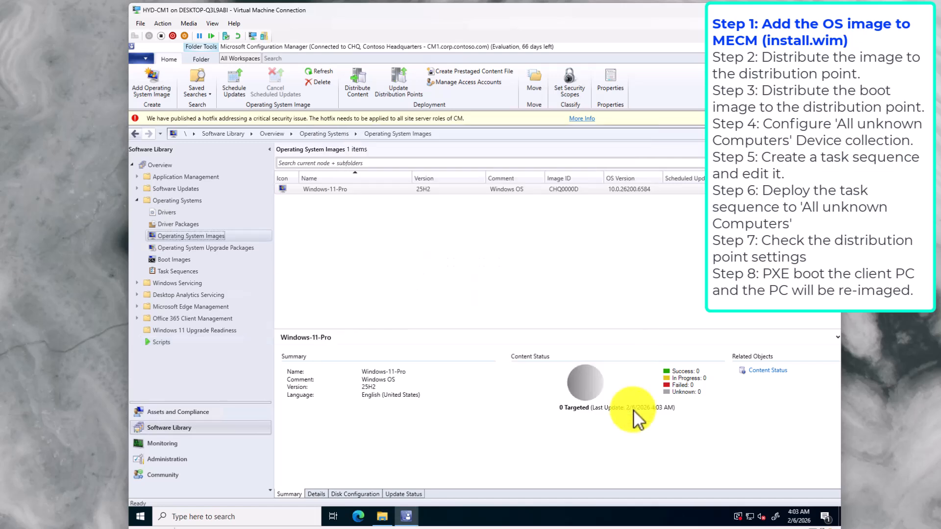
Review the Windows-11-Pro image's properties, including image details, data source, data access, distribution settings, servicing, installed updates, content locations and security.
right_click(360, 194)
click(390, 326)
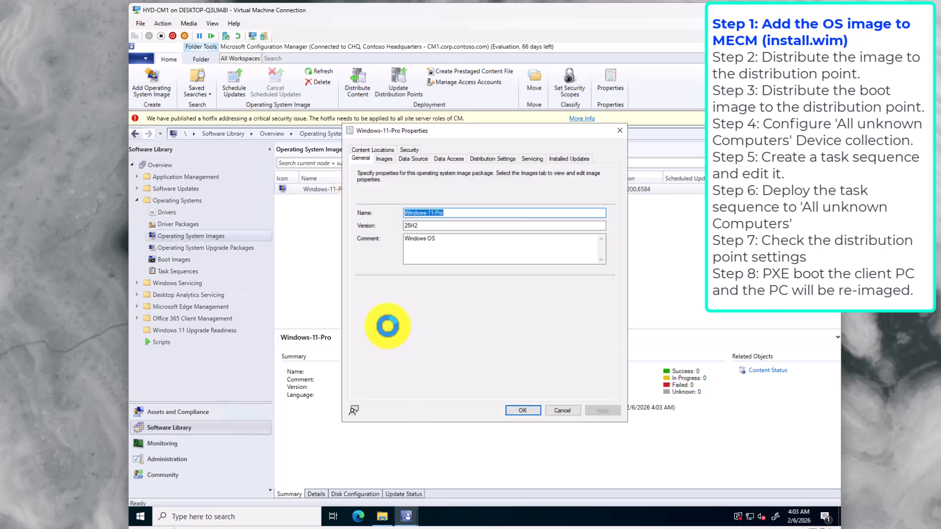
click(390, 159)
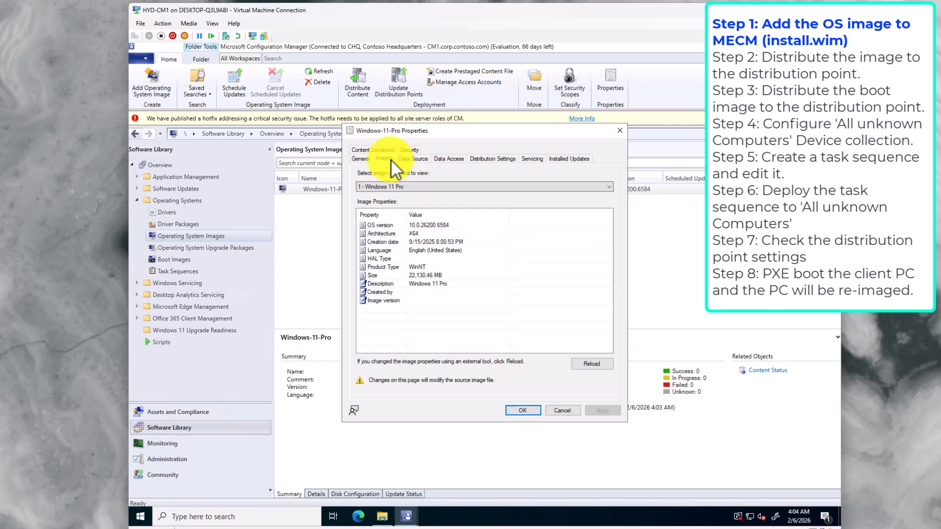
click(418, 160)
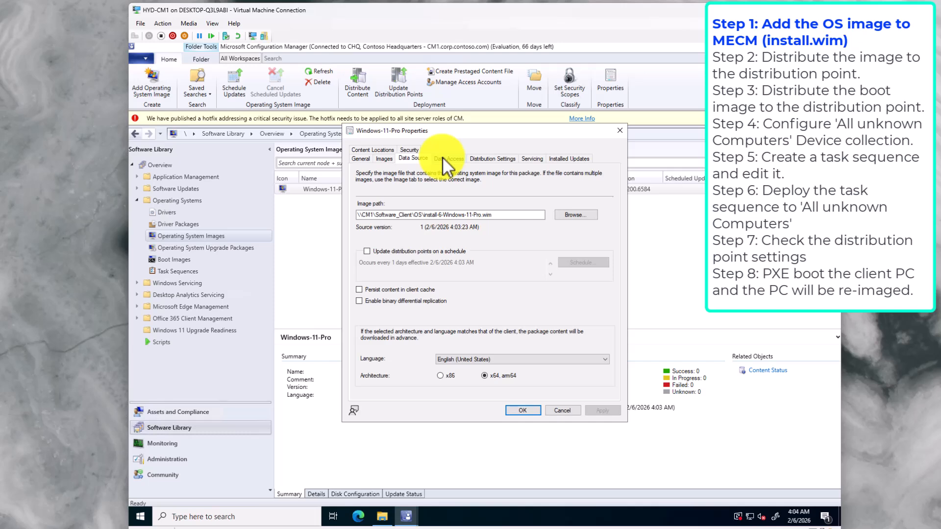
click(443, 159)
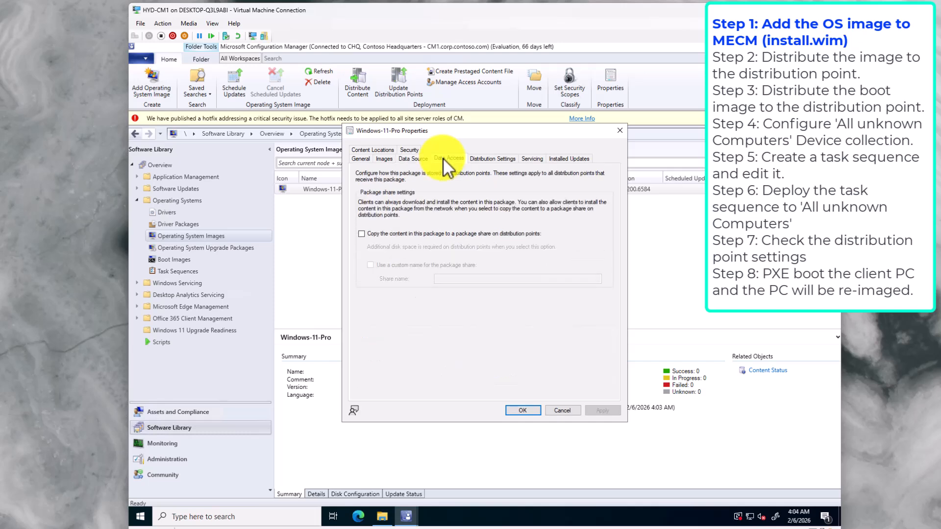
click(487, 160)
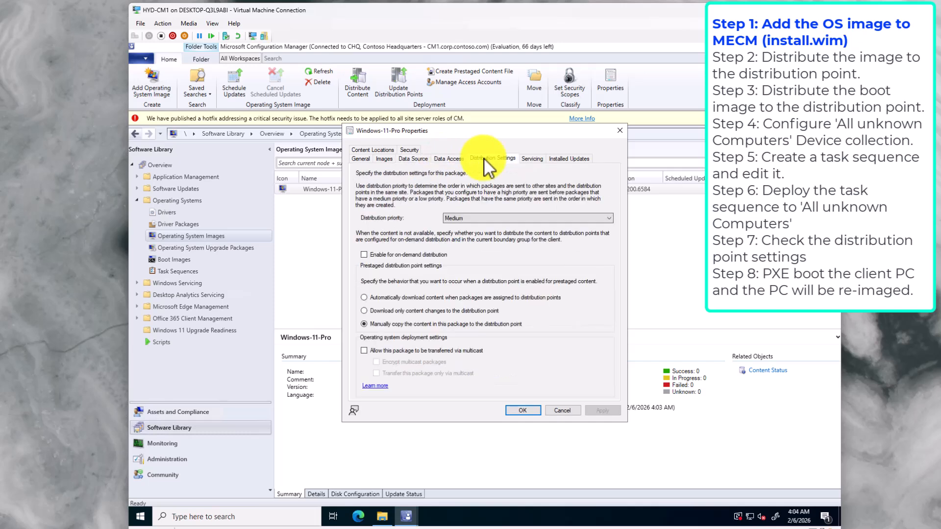
click(528, 159)
click(569, 159)
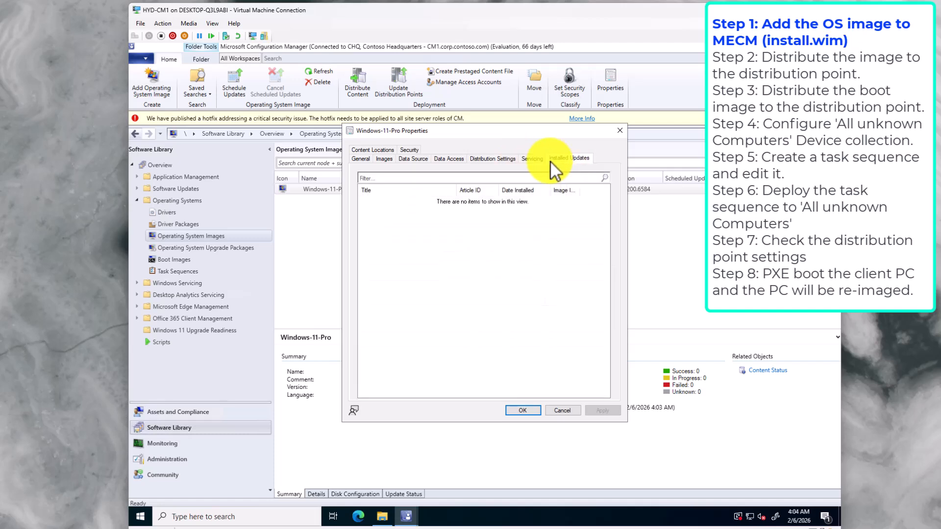
click(386, 149)
click(405, 158)
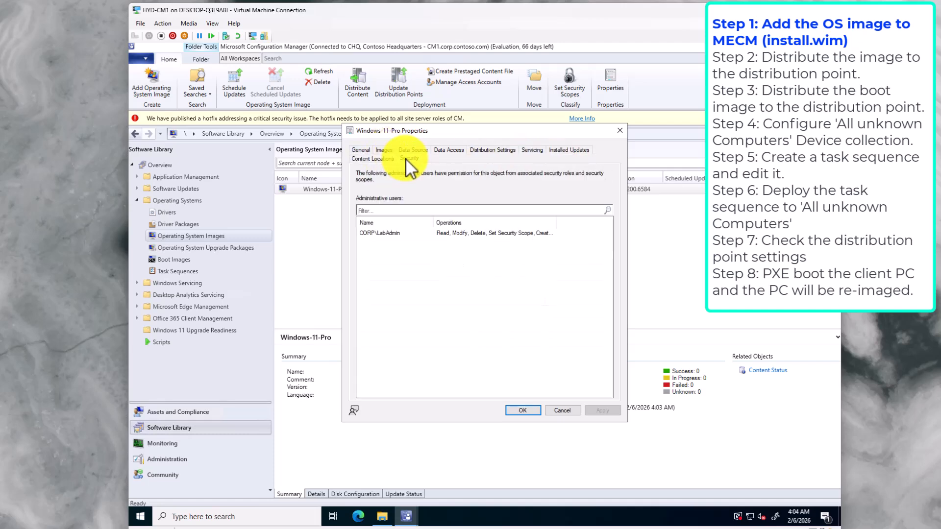
click(538, 413)
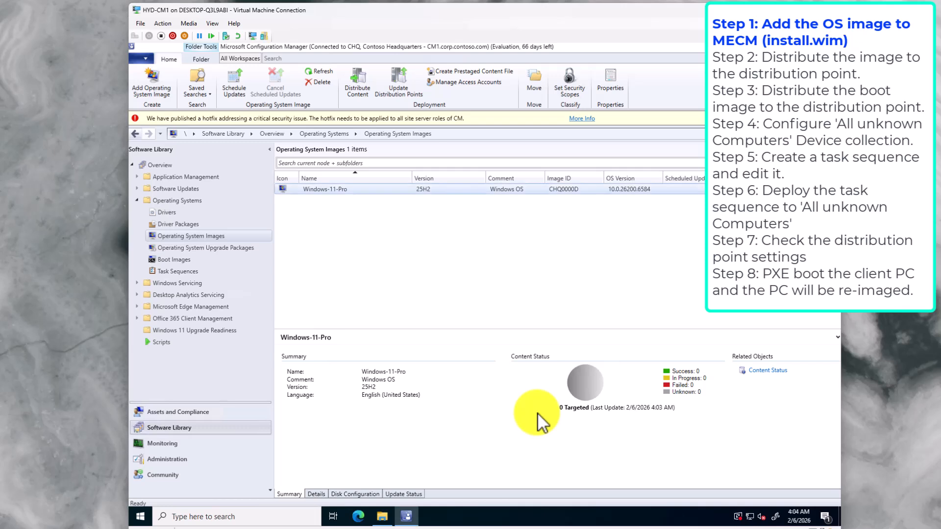
Distribute the Windows-11-Pro image content to the CM1.CORP.CONTOSO.COM distribution point and close the wizard.
click(361, 89)
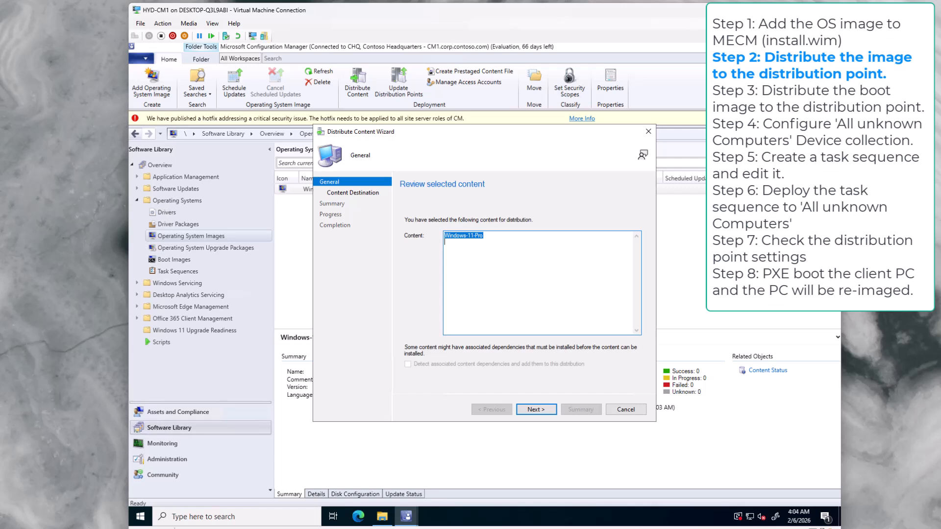
click(542, 410)
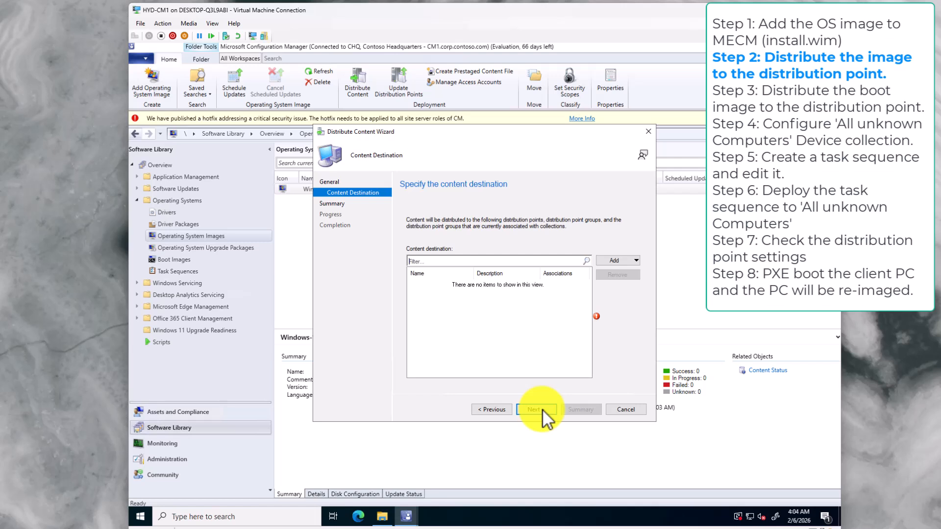
click(636, 261)
click(637, 281)
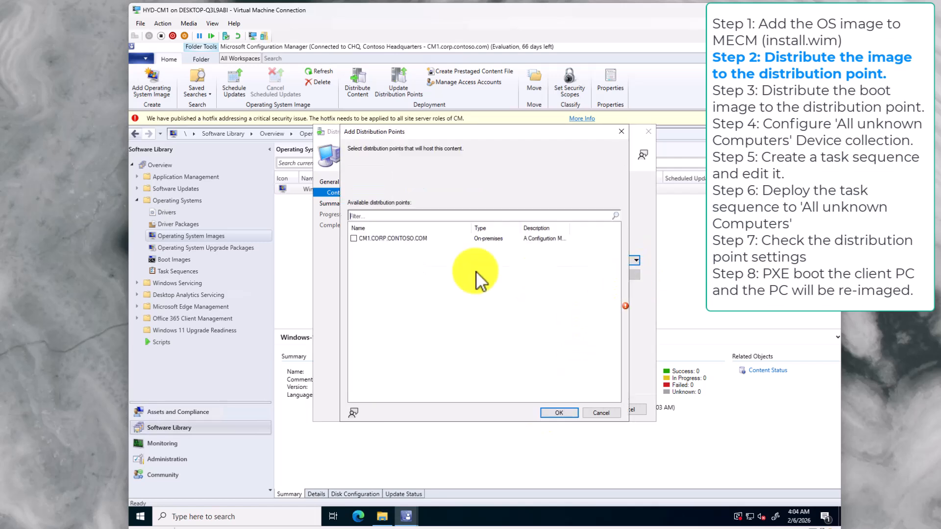
click(354, 238)
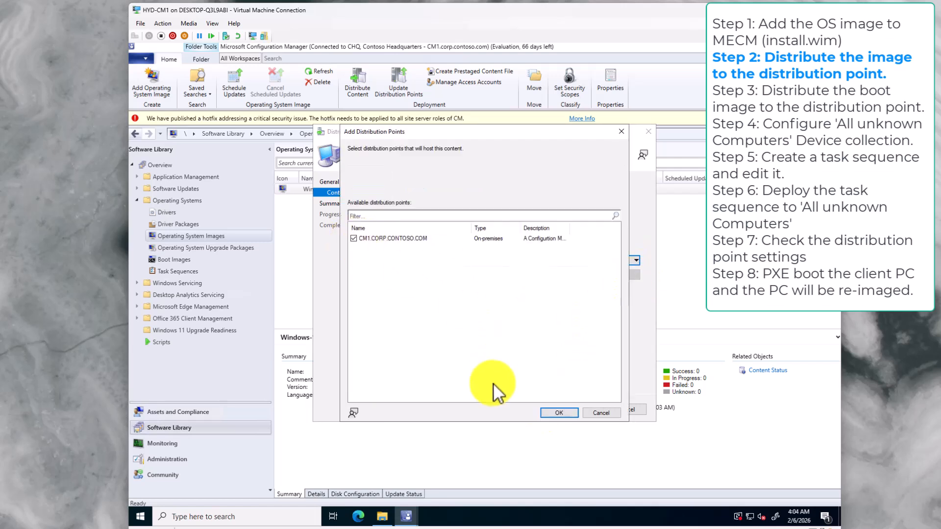
click(561, 411)
click(536, 410)
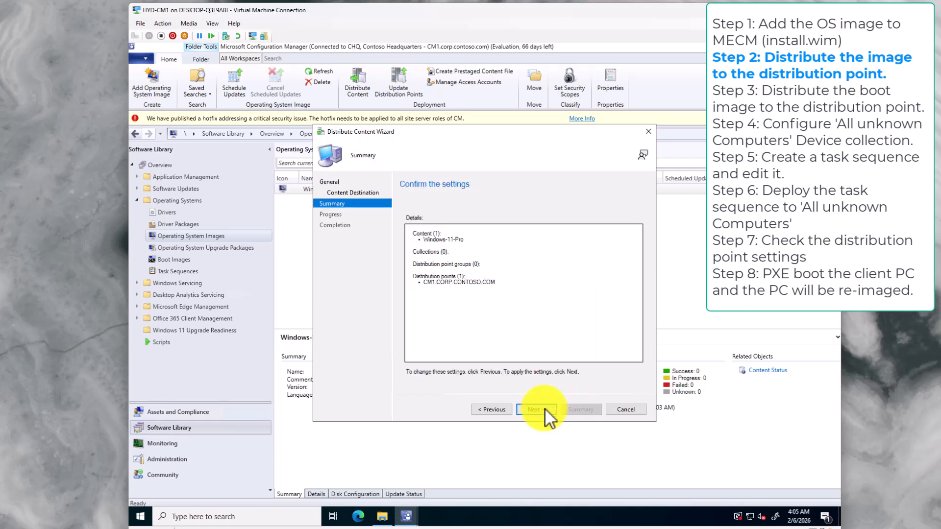
click(545, 407)
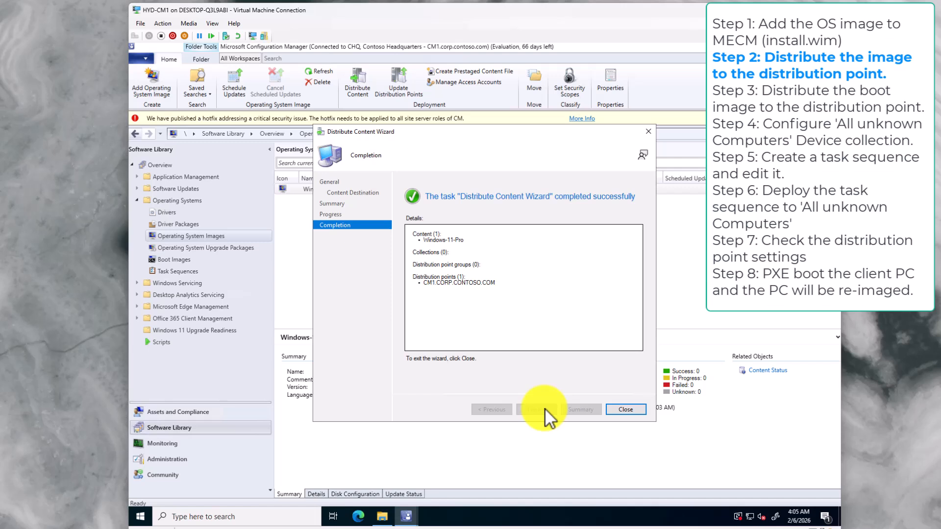
click(618, 410)
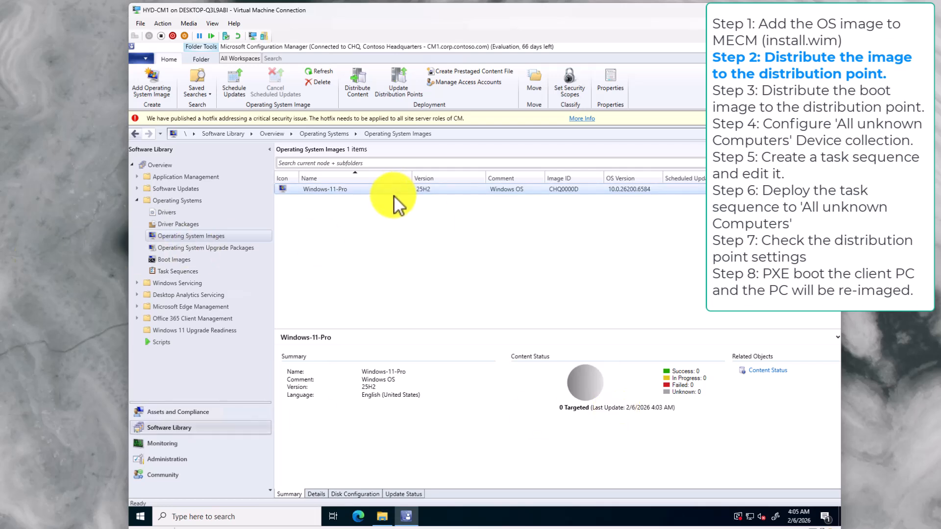
Refresh the Windows-11-Pro image's content status and review its details, disk configuration and update status.
key(F5)
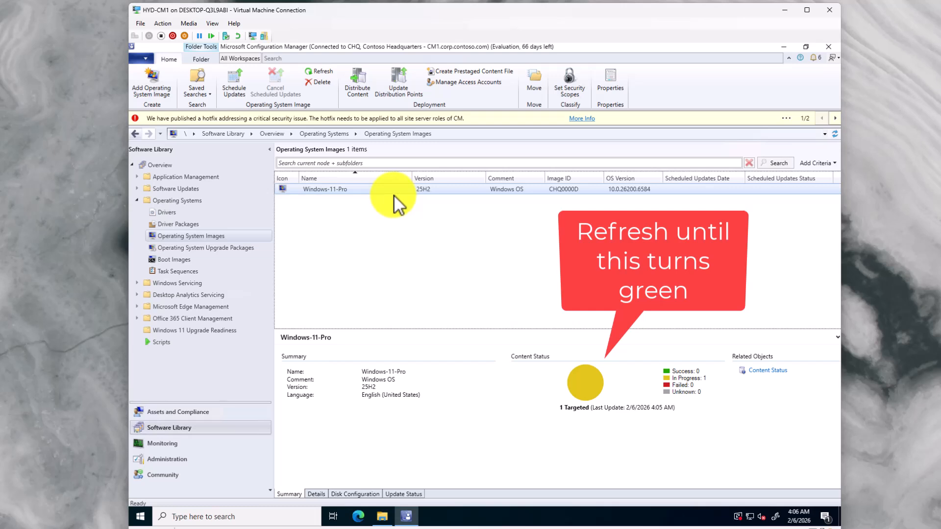
right_click(393, 188)
click(411, 217)
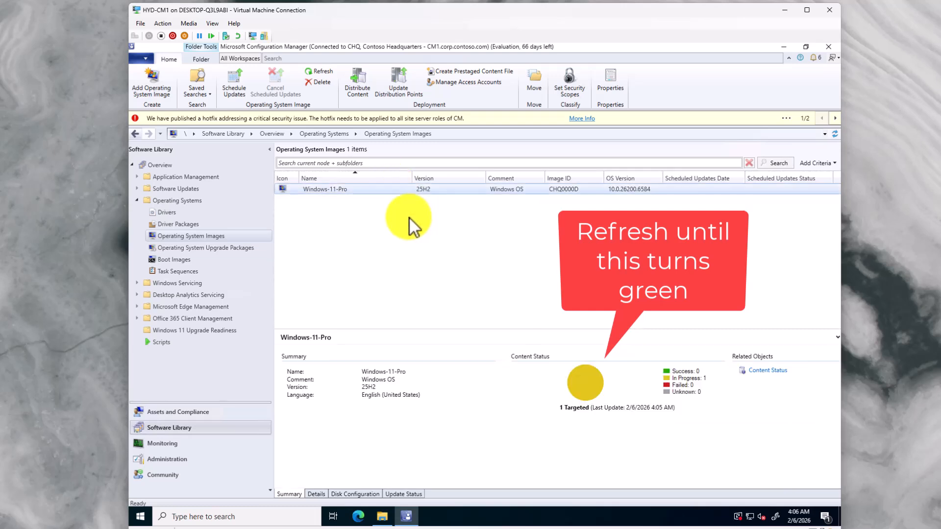
key(F5)
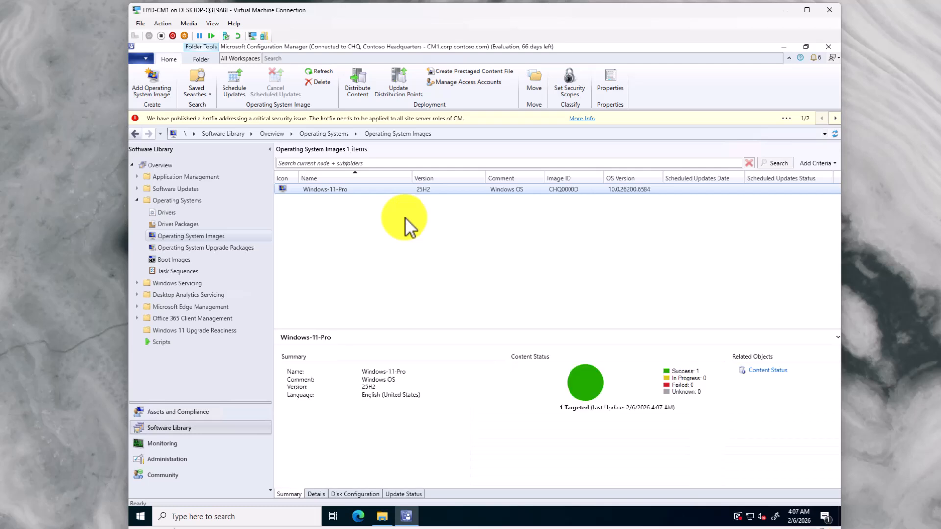
click(319, 493)
click(350, 494)
click(392, 493)
click(290, 494)
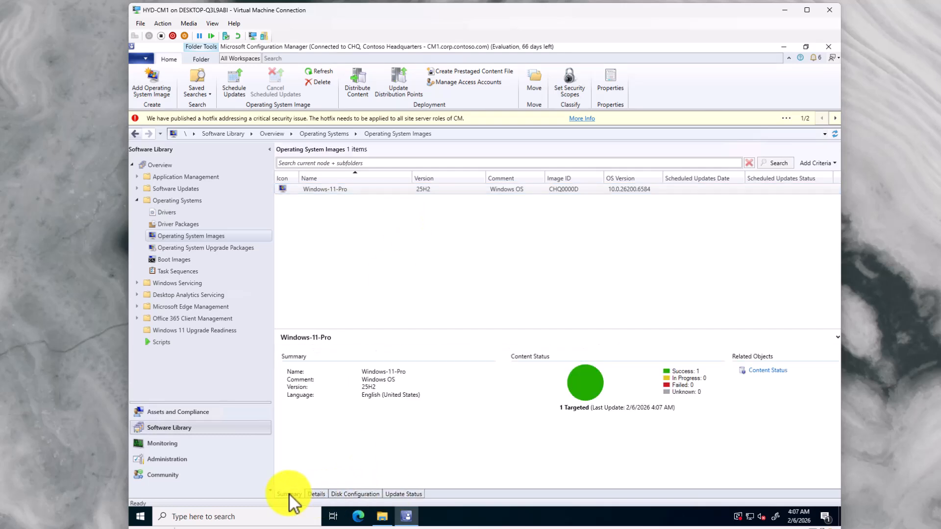
Distribute the Boot image (x64) content to the CM1.CORP.CONTOSO.COM distribution point and close the wizard.
click(180, 260)
click(334, 200)
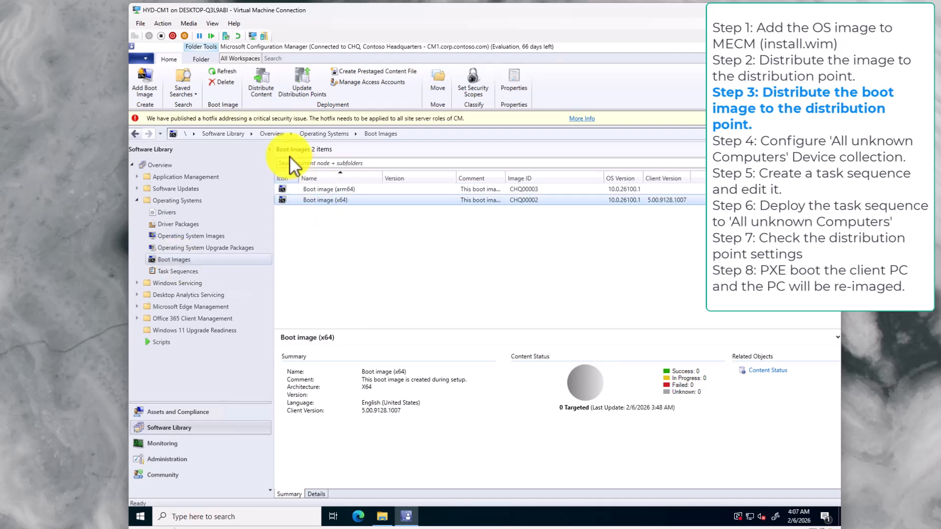
click(261, 86)
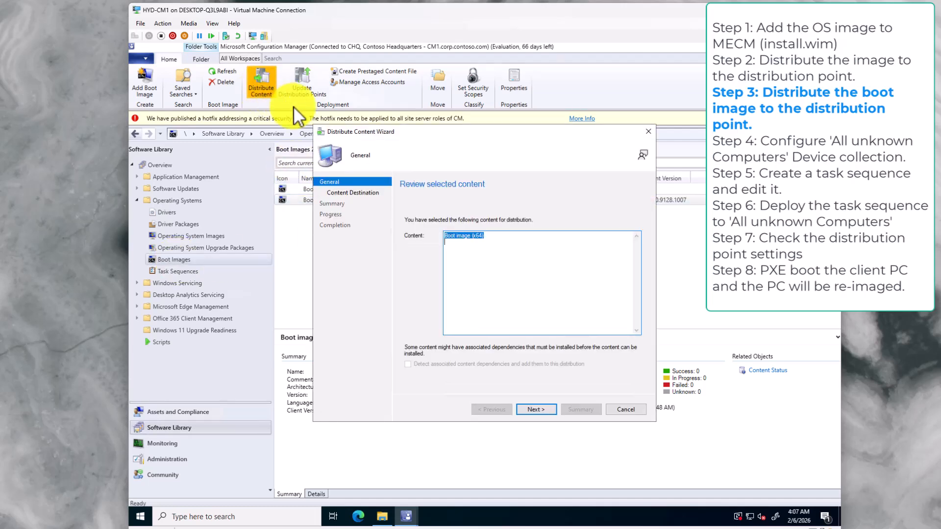
click(536, 409)
click(626, 258)
click(625, 277)
click(369, 239)
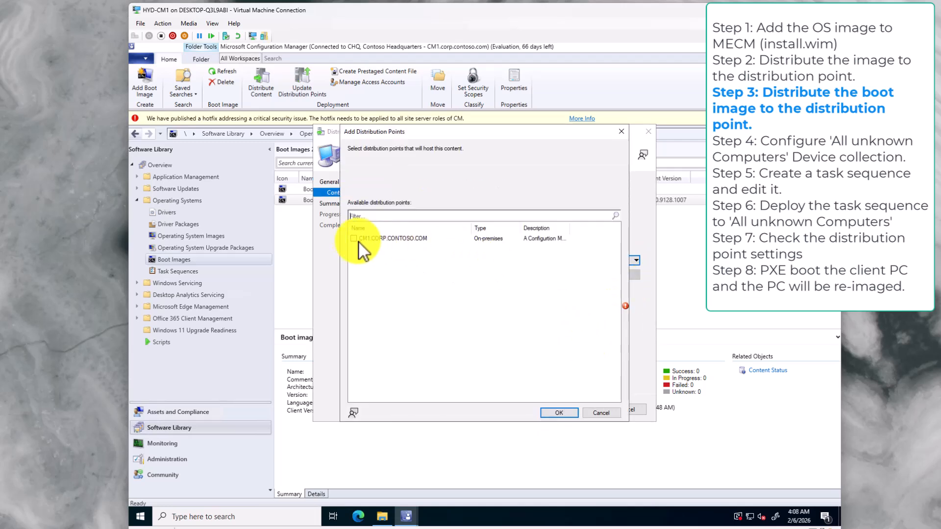
click(513, 384)
click(545, 409)
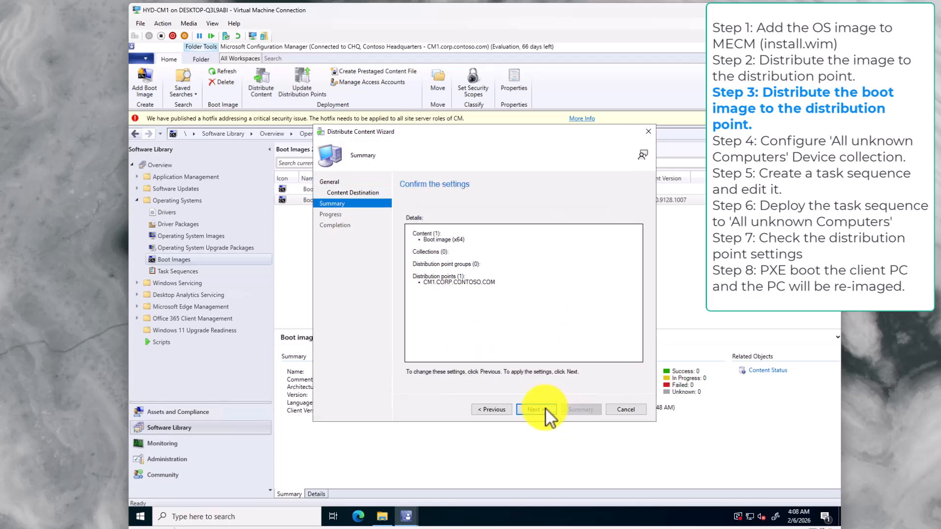
click(545, 408)
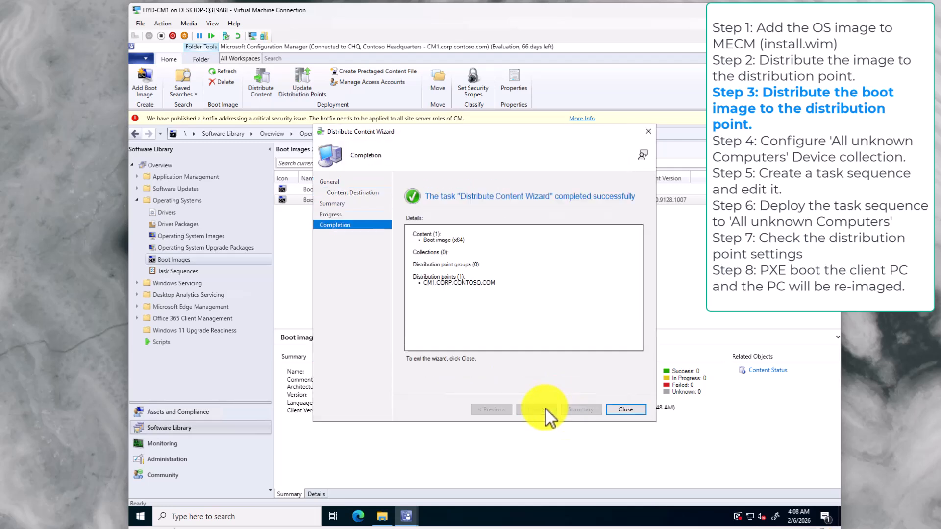
click(627, 409)
Refresh the x64 boot image's content status and check its summary and details.
right_click(375, 199)
click(387, 210)
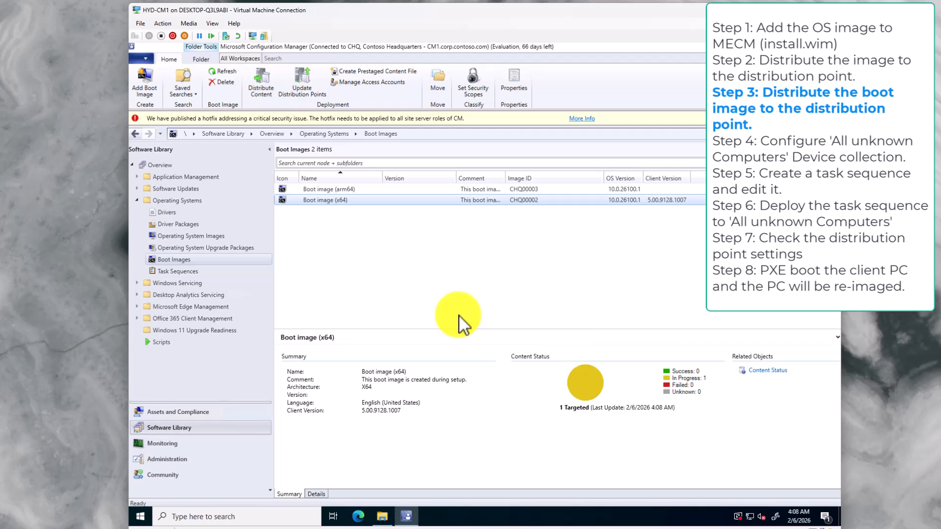
click(316, 494)
click(294, 493)
Open the All Unknown Computers device collection's properties and review its membership rules, power management, deployments and maintenance windows.
click(199, 411)
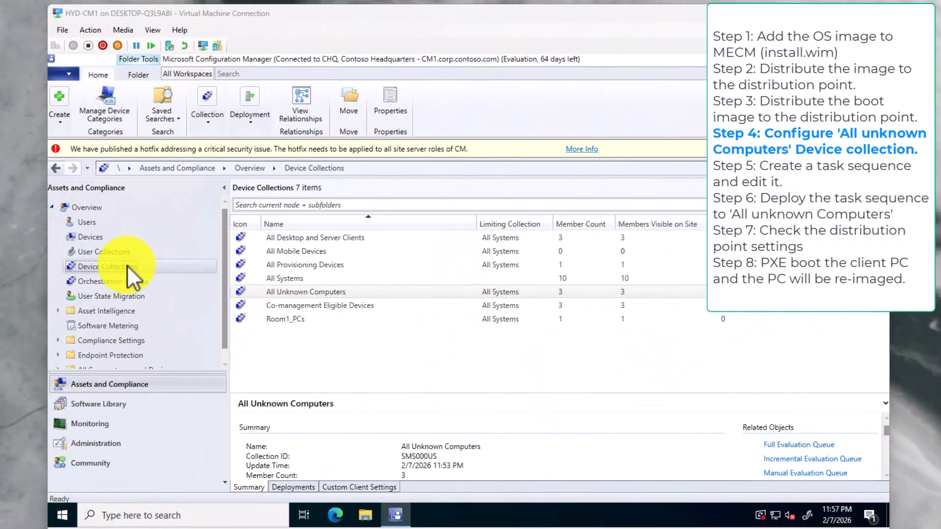
right_click(286, 293)
click(316, 400)
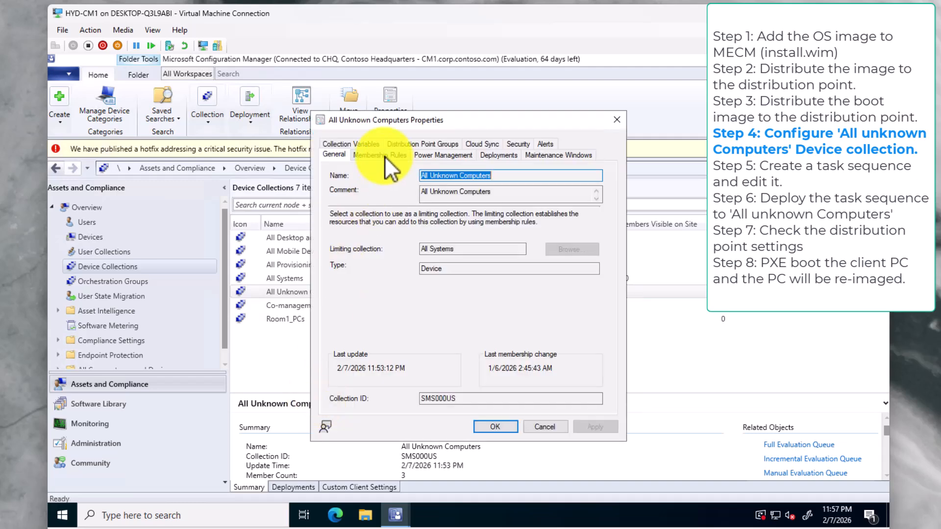
click(384, 156)
click(456, 154)
click(508, 156)
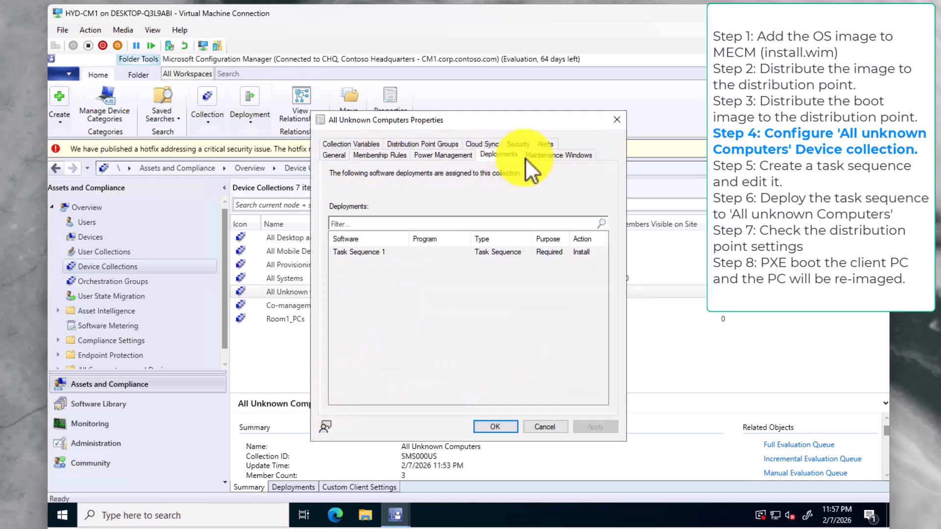
click(539, 156)
Add a collection variable named OSDComputerName with an empty value, allow its value to display in the console, and apply it.
click(353, 144)
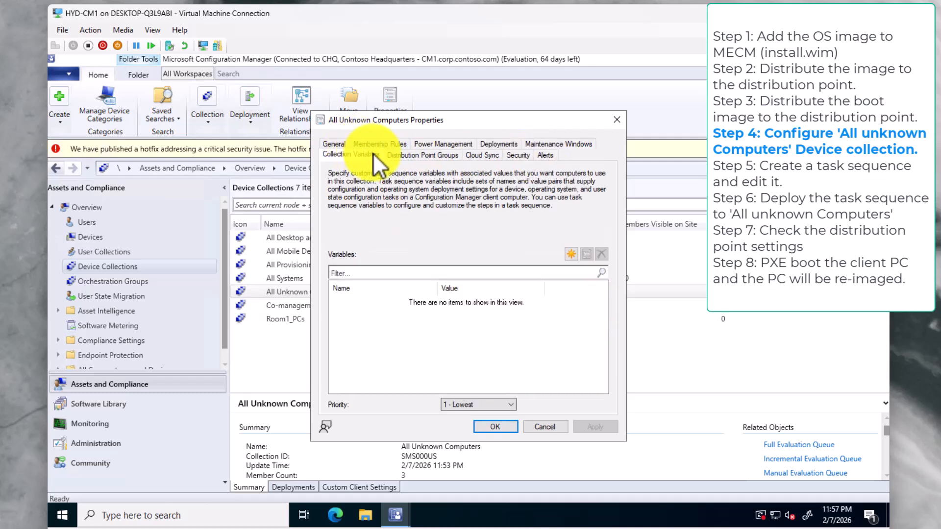
click(571, 254)
text(OSDComputerName)
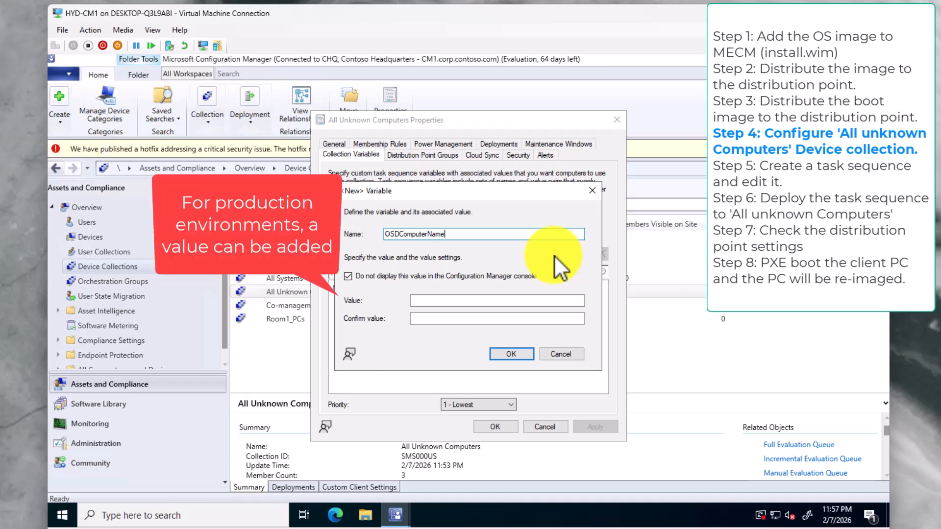
click(348, 276)
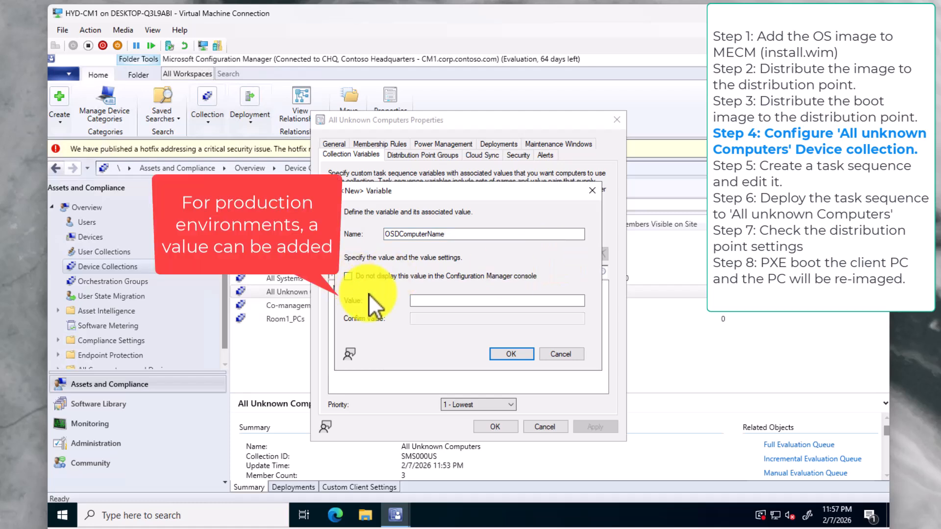
click(512, 354)
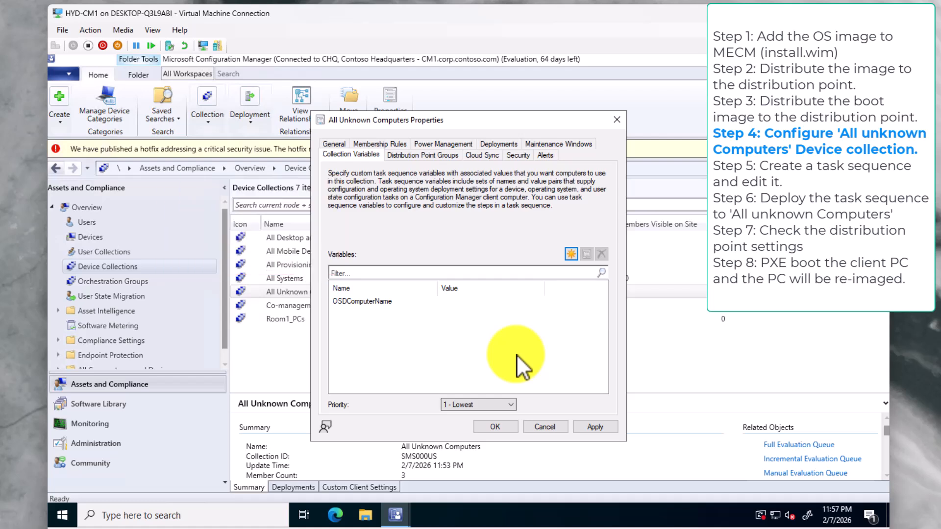
click(595, 427)
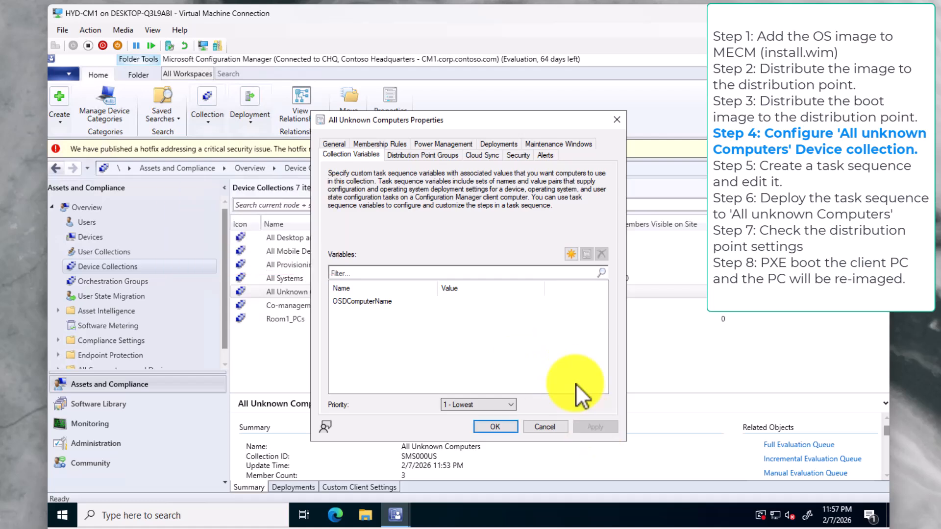
Review the collection's cloud sync, security and alerts settings, and close its properties.
click(490, 155)
click(525, 156)
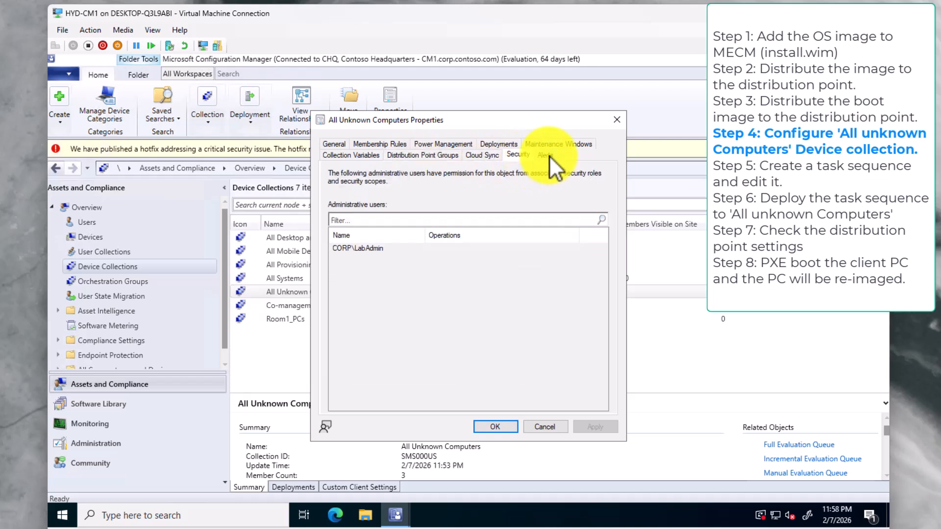
click(547, 155)
click(501, 428)
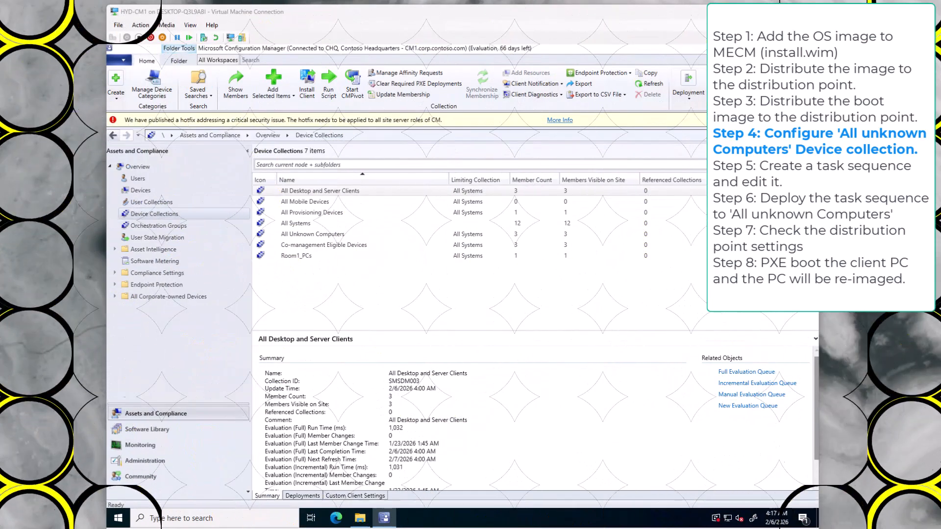
Start a new task sequence in the Software Library that installs an existing image package.
click(160, 431)
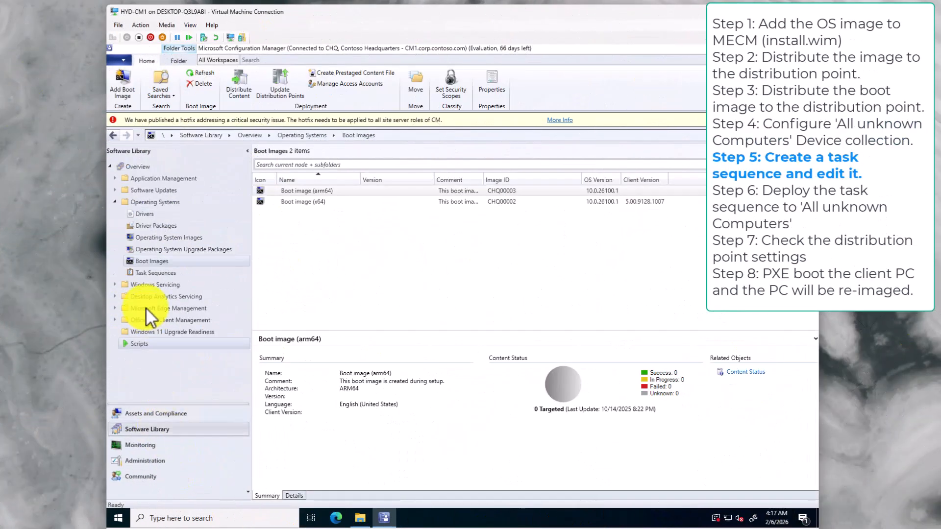
click(153, 273)
right_click(153, 274)
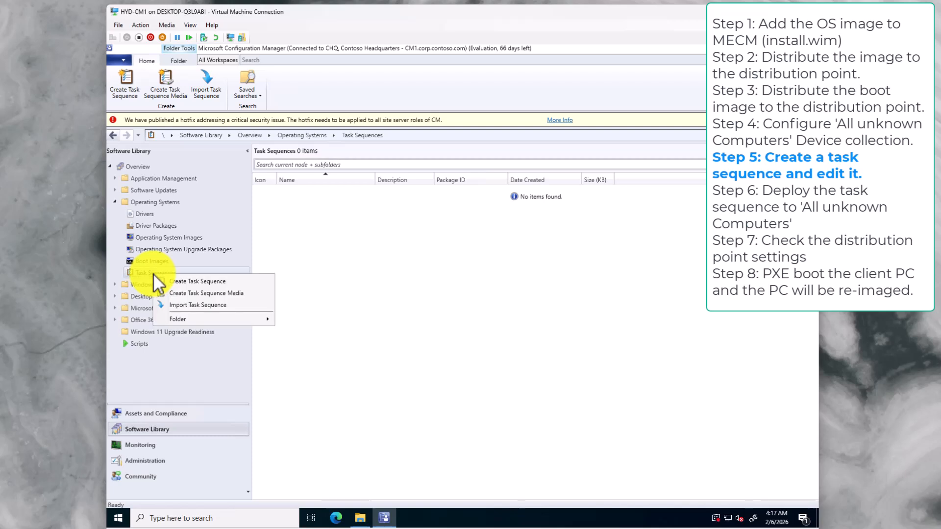
click(177, 281)
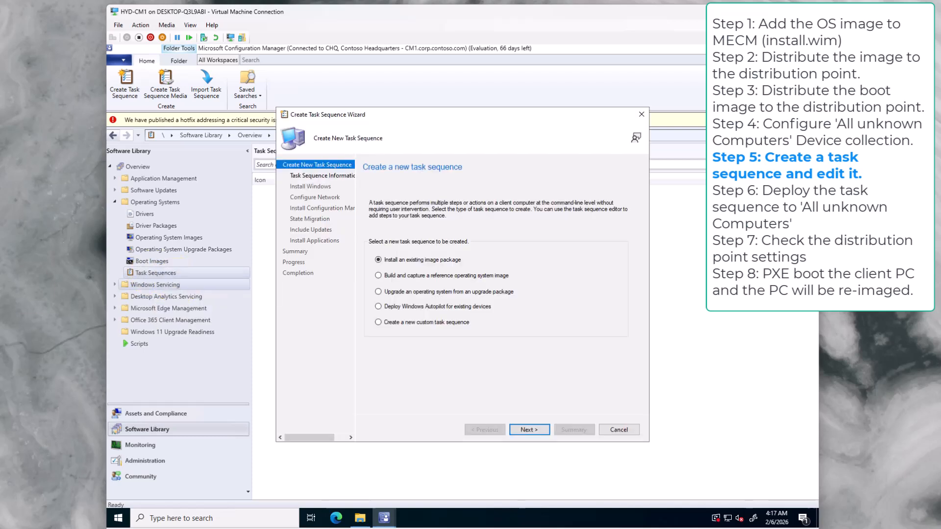
click(530, 430)
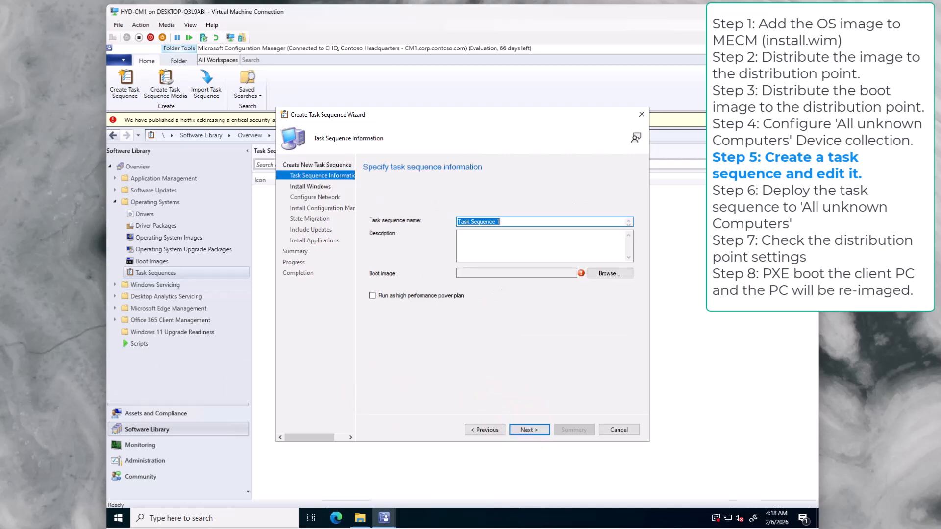
Describe the task sequence as Windows 11 Pro OS and assign Boot image (x64) en-US as its boot image.
click(483, 246)
text(Windows 11 Pro OS)
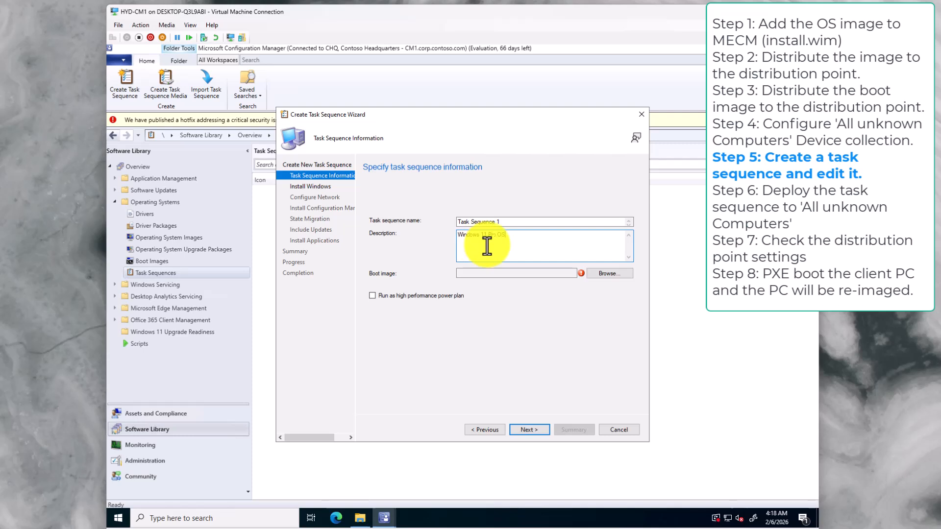
click(599, 273)
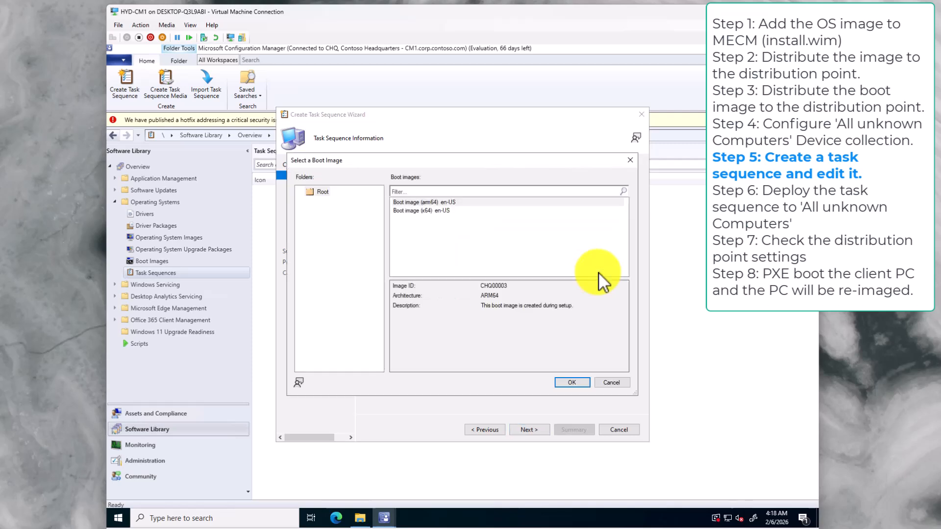
click(456, 211)
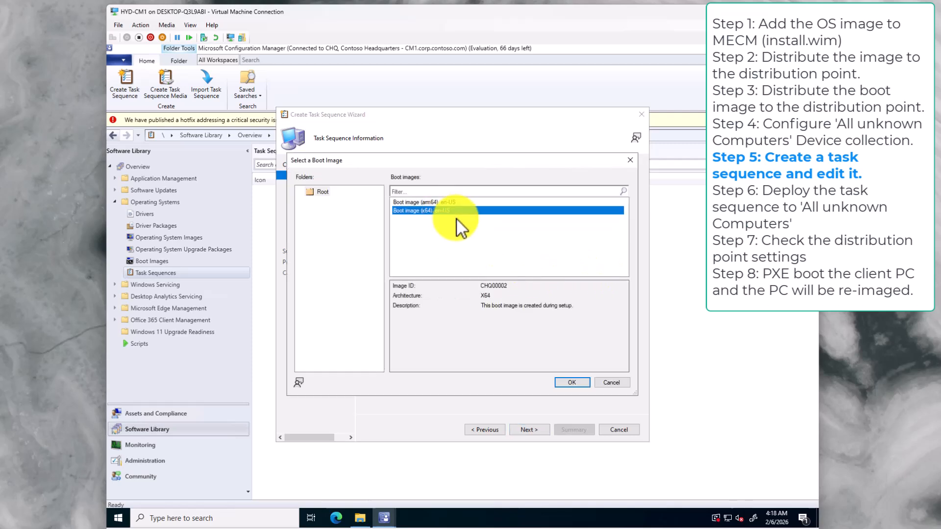
click(569, 382)
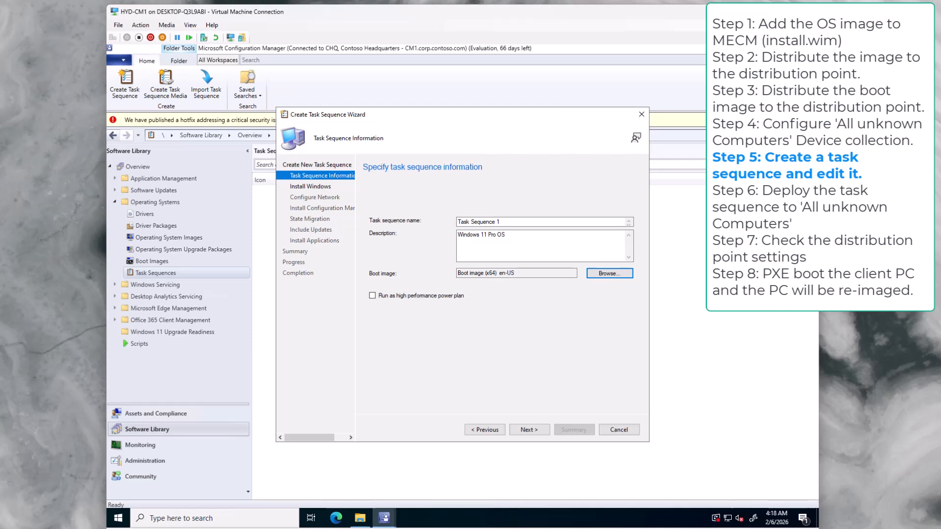
Enable the high performance power plan and select the Windows-11-Pro 25H2 en-US image package with index 1 - Windows 11 Pro.
click(373, 296)
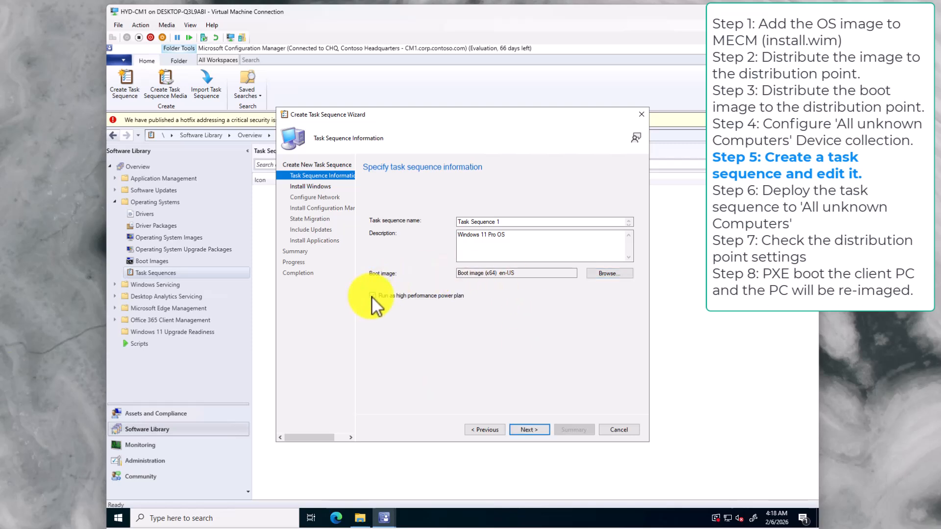
click(523, 429)
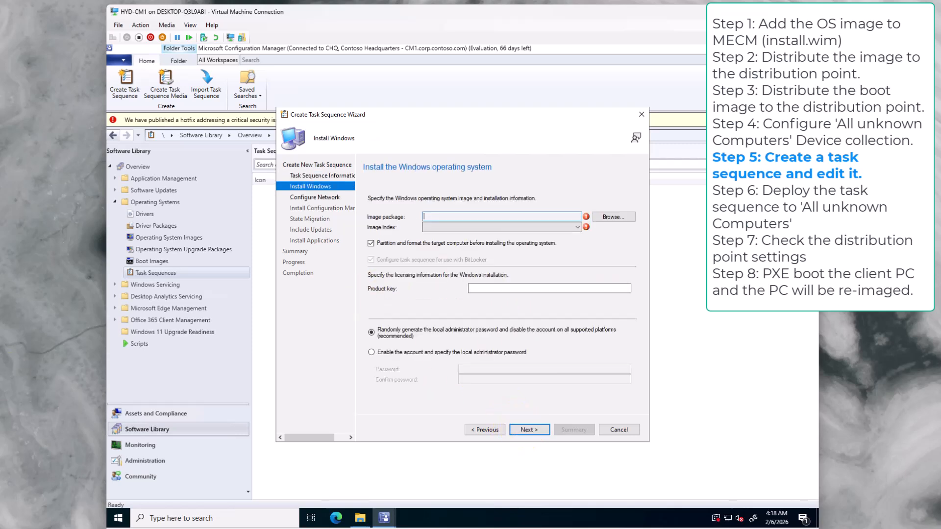
click(615, 217)
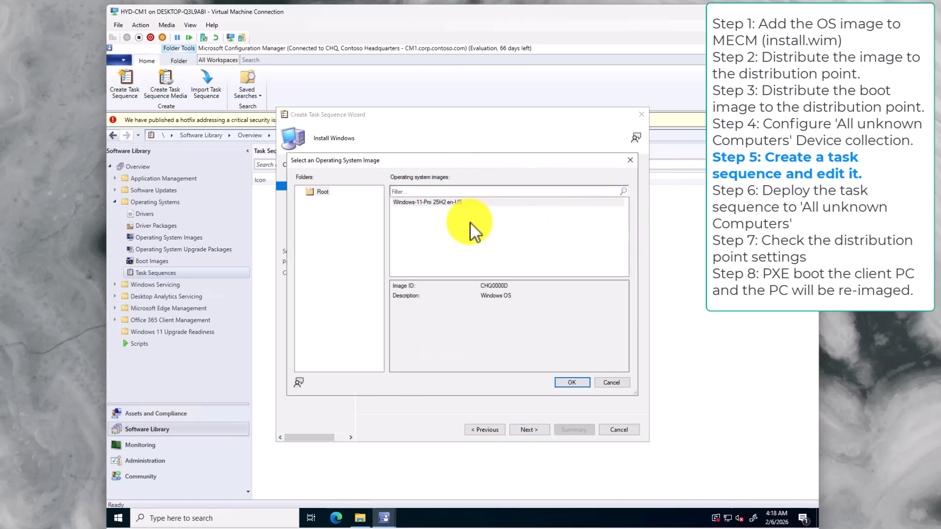
click(445, 203)
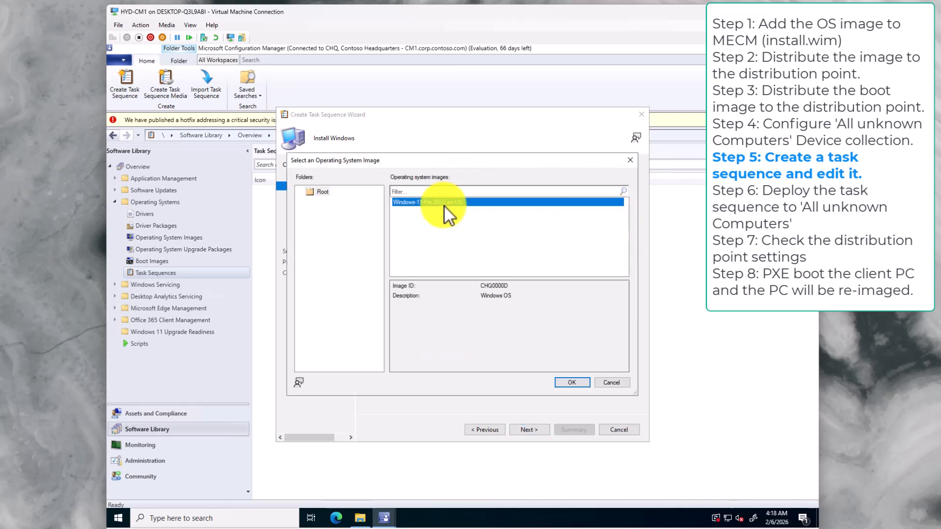
click(568, 383)
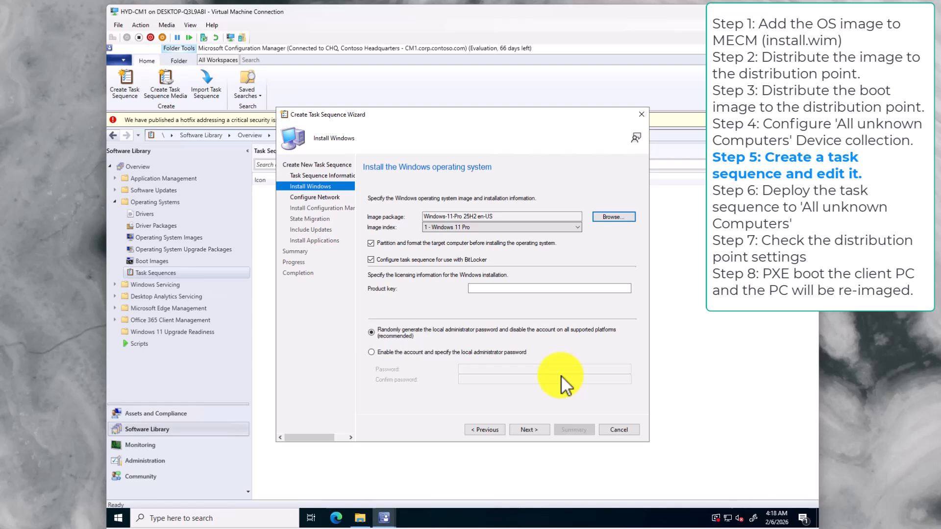
click(572, 227)
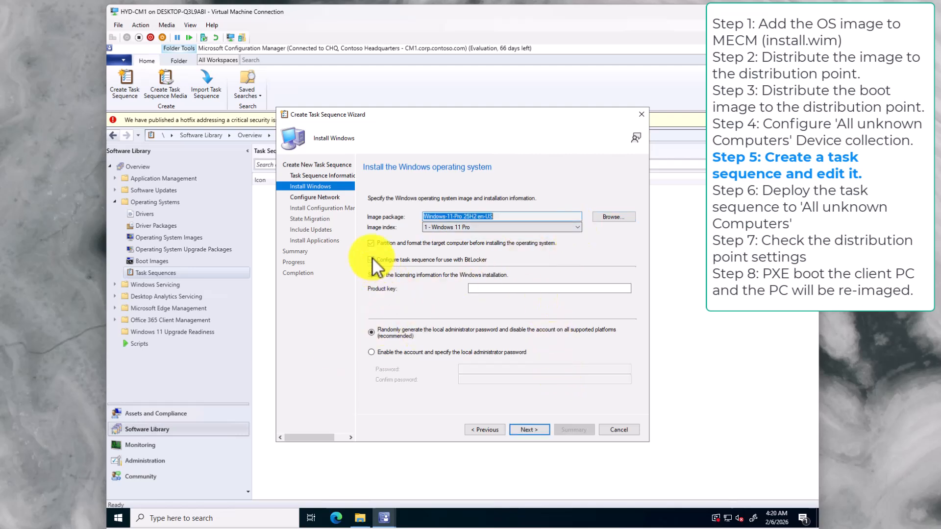
Turn off the BitLocker configuration, enable the local administrator account, and enter and confirm its password.
click(372, 259)
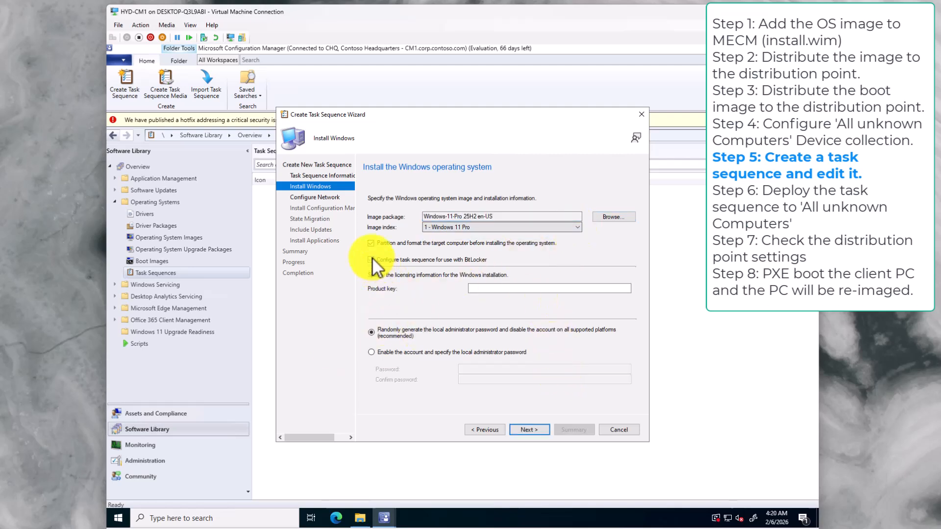
click(372, 351)
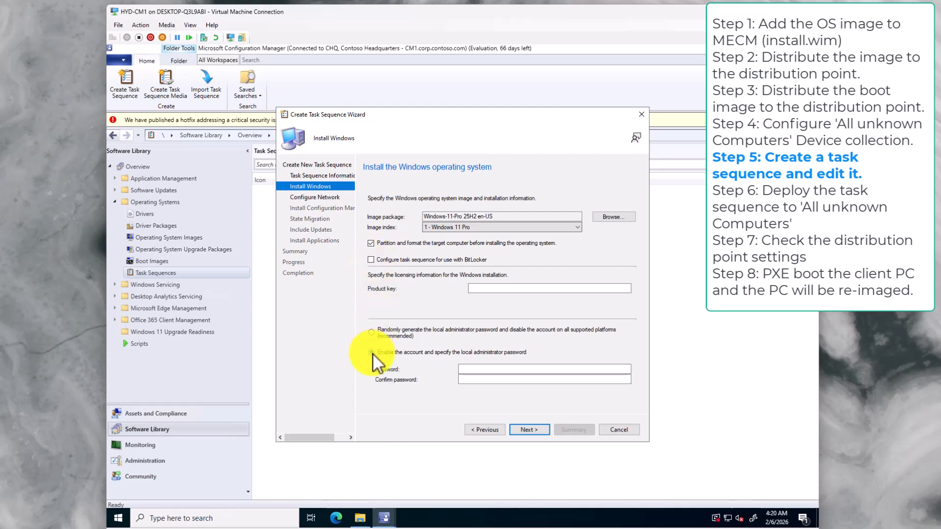
click(479, 370)
text(**)
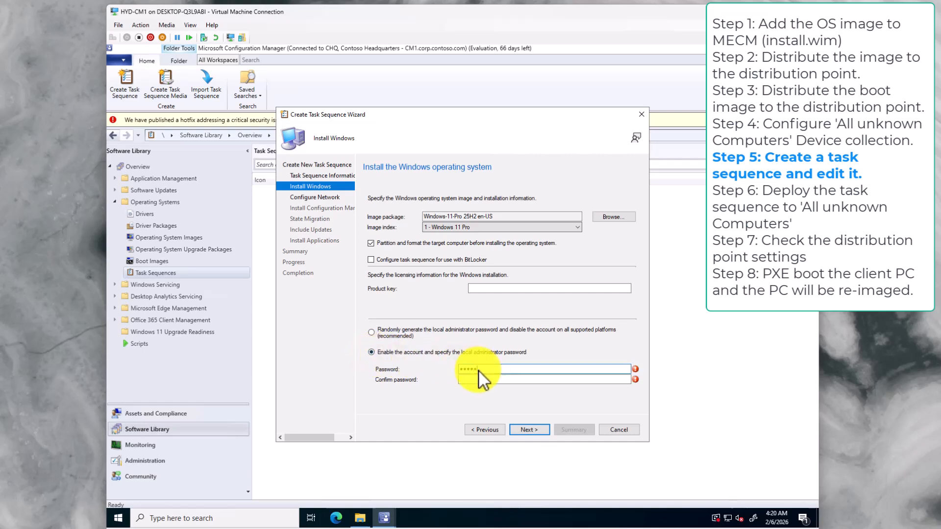
key(Tab)
text(**********)
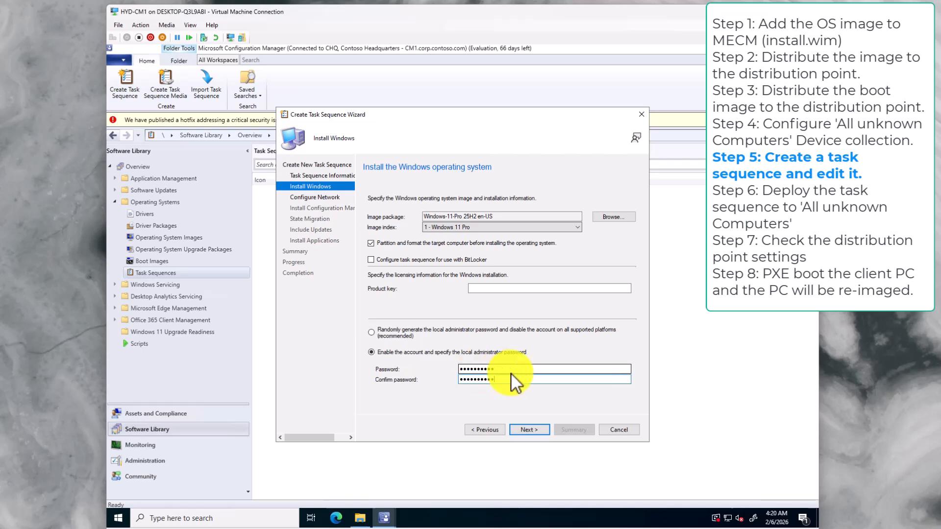
click(530, 429)
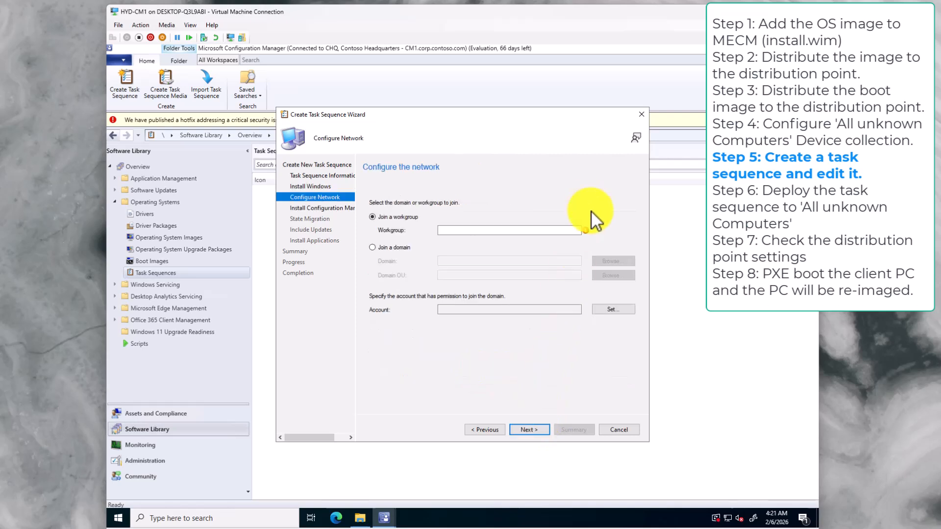
Set the computers to join the corp.contoso.com domain in the Room2 OU under CORP > Computers.
click(390, 249)
click(612, 261)
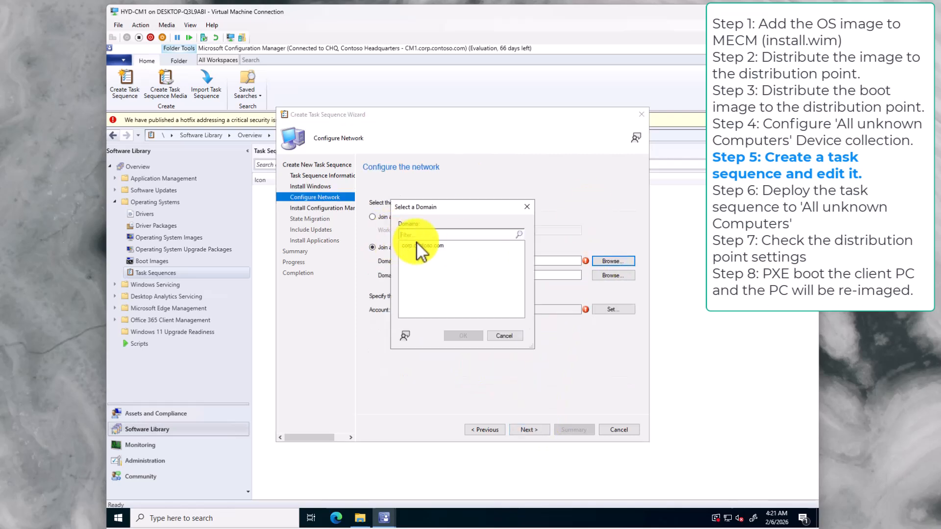
double_click(416, 245)
click(611, 275)
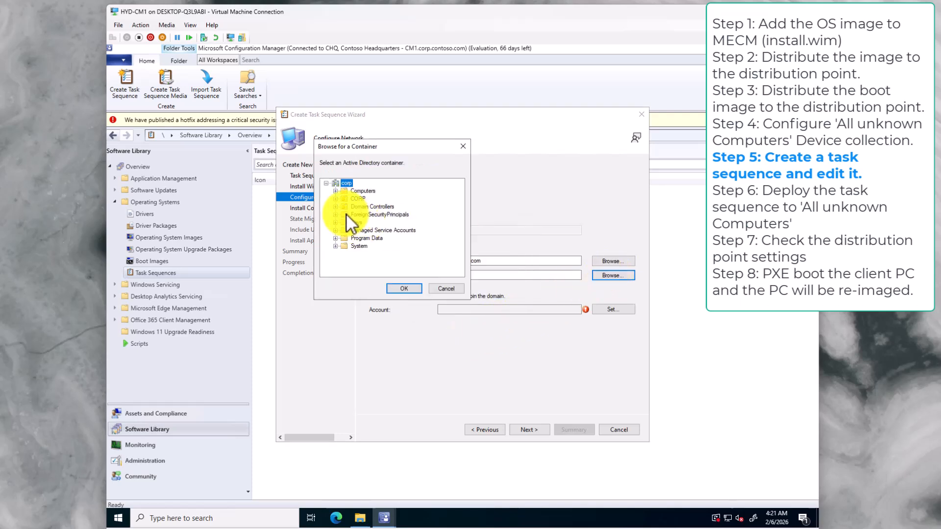
click(336, 198)
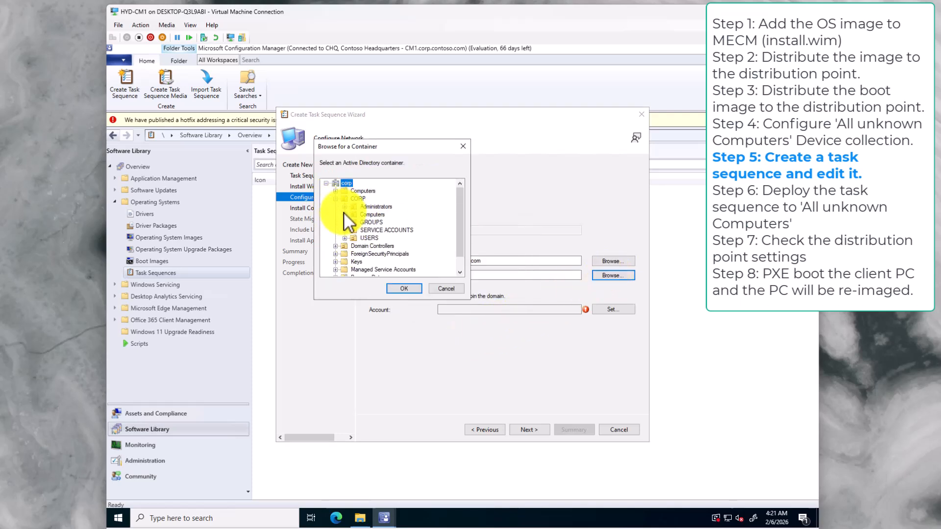
click(345, 214)
click(378, 231)
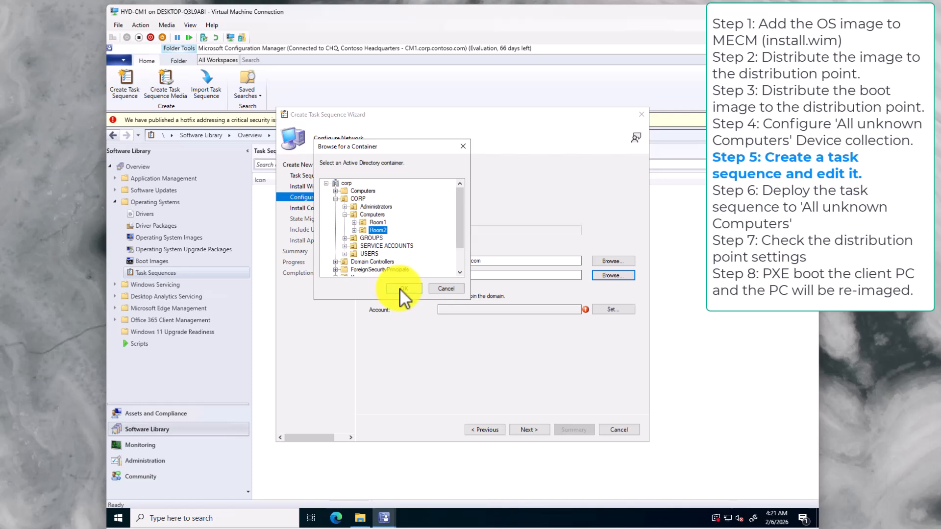
click(399, 288)
Select LabAdmin from corp.contoso.com as the account with permission to join the domain.
click(613, 309)
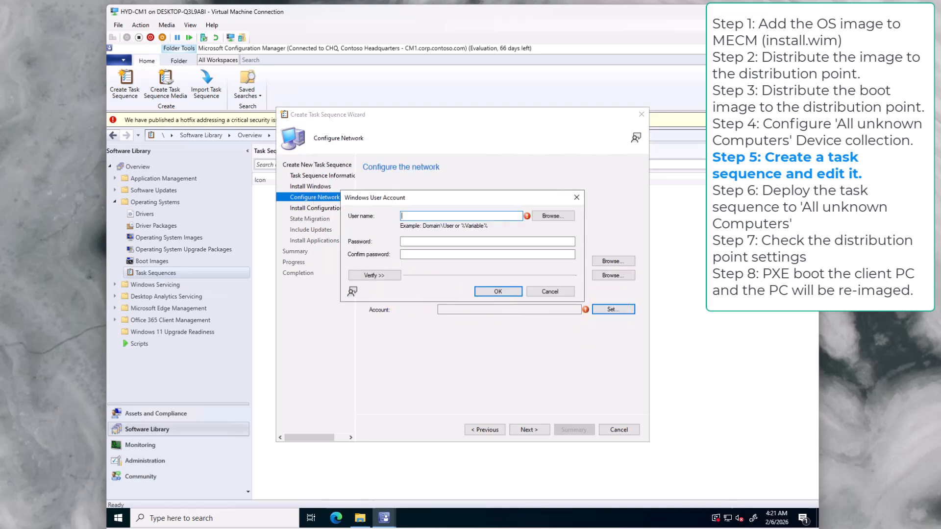
click(553, 216)
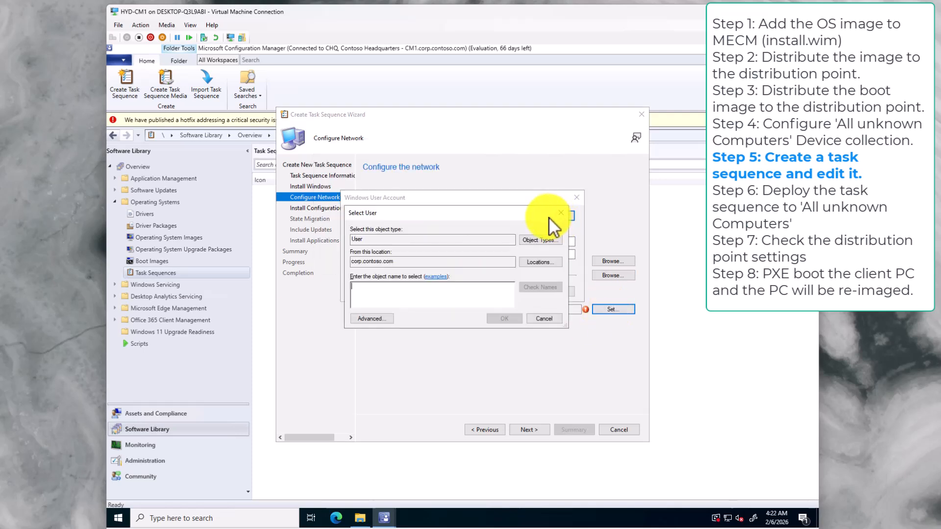
text(La)
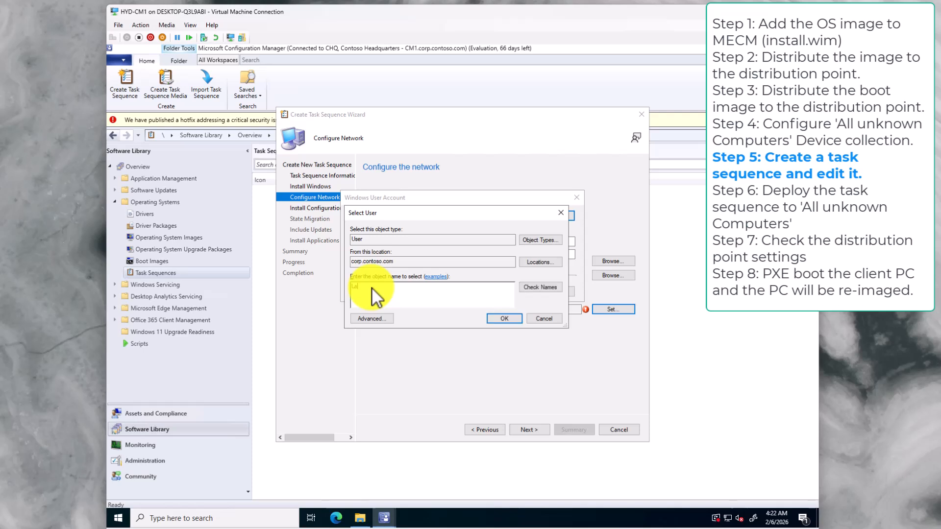
text(bAdmin)
click(540, 287)
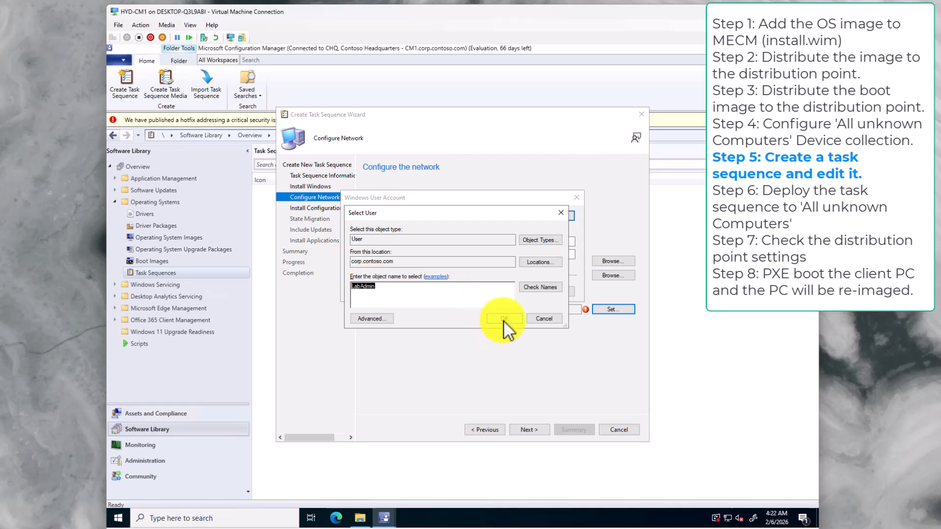
click(504, 319)
Enter and confirm the domain join account's password, test its connection to Active Directory, and accept the account.
click(439, 241)
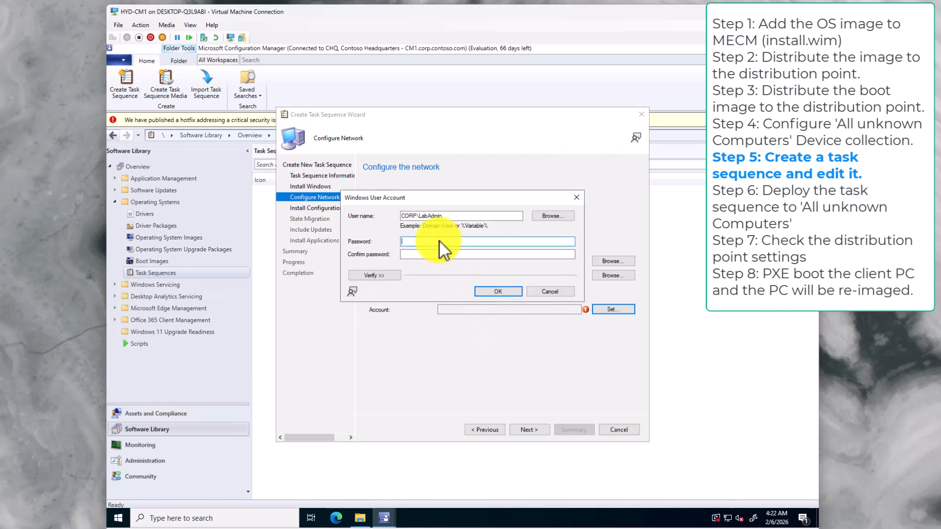
text(*****)
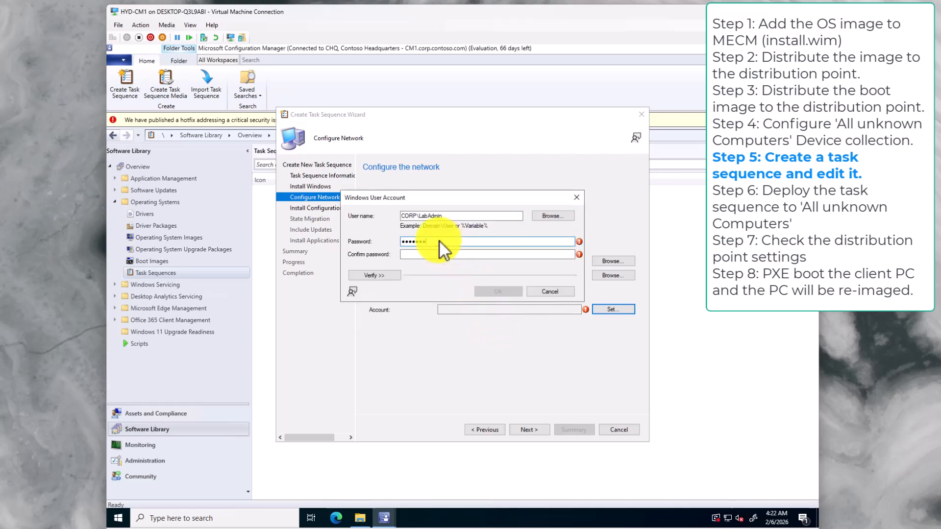
click(440, 256)
text(********)
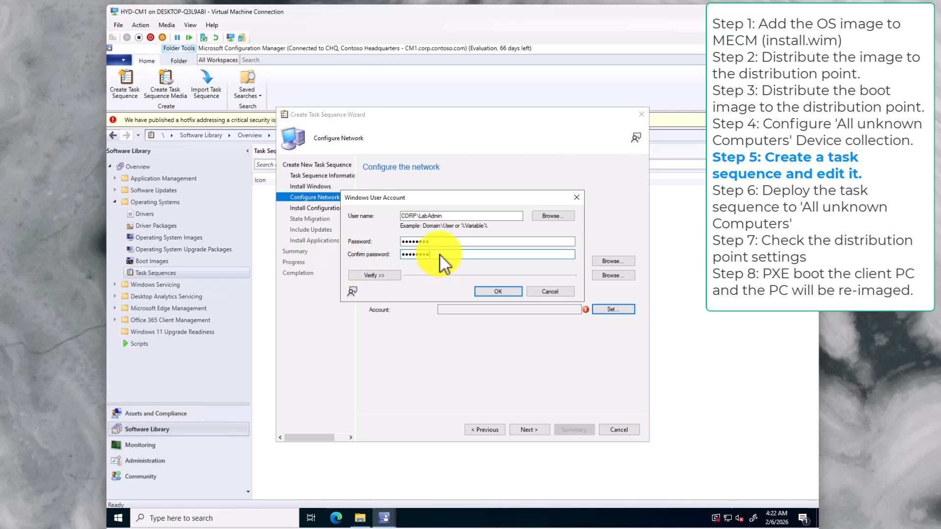
click(382, 273)
click(443, 329)
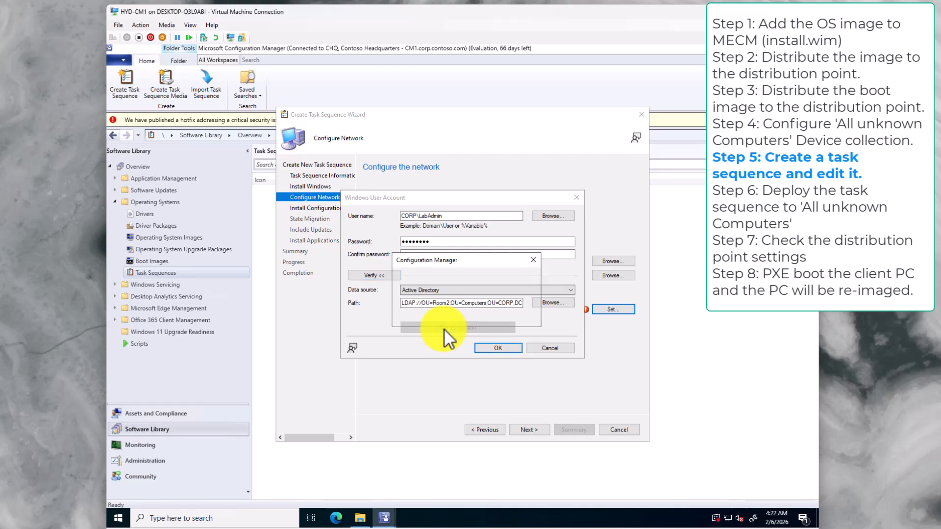
click(510, 315)
click(496, 349)
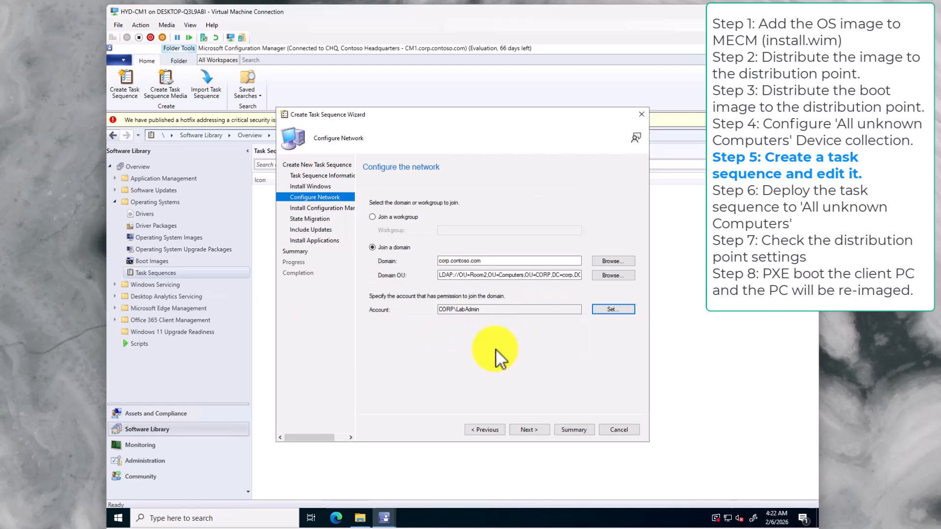
Keep the default client, state migration, update and application settings, and finish creating the task sequence.
click(536, 430)
click(543, 430)
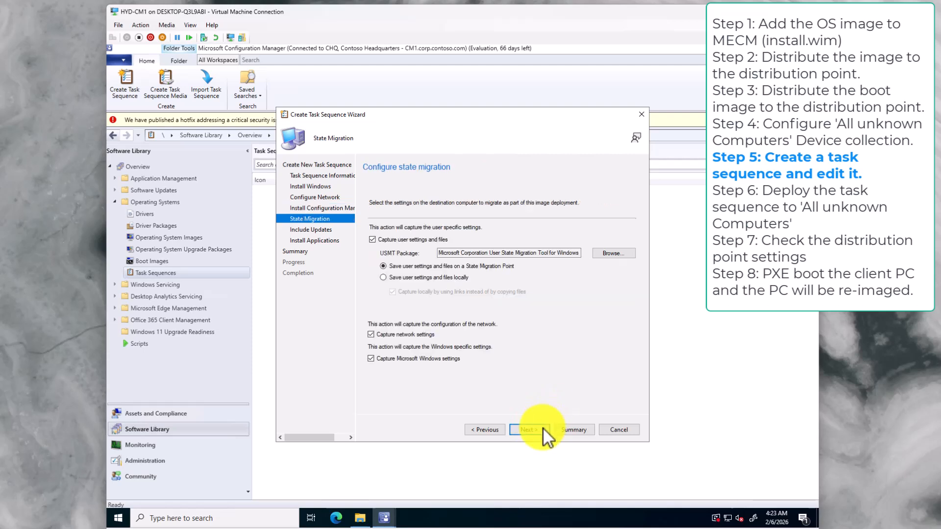
click(543, 430)
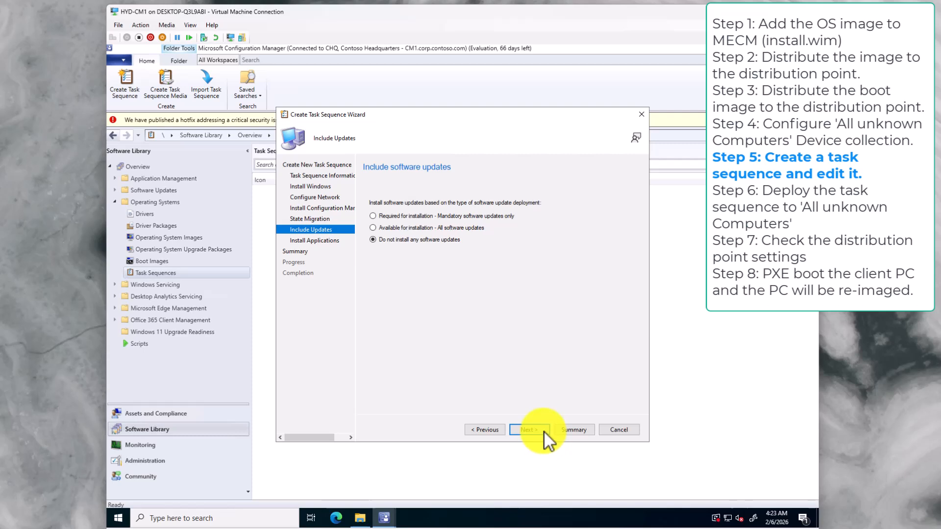
click(544, 431)
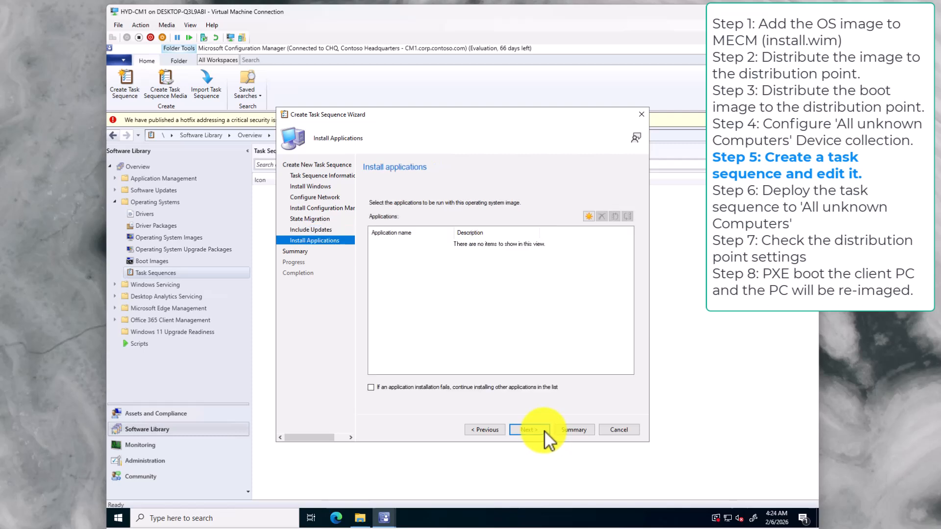
click(544, 431)
scroll(548, 287, down, 5)
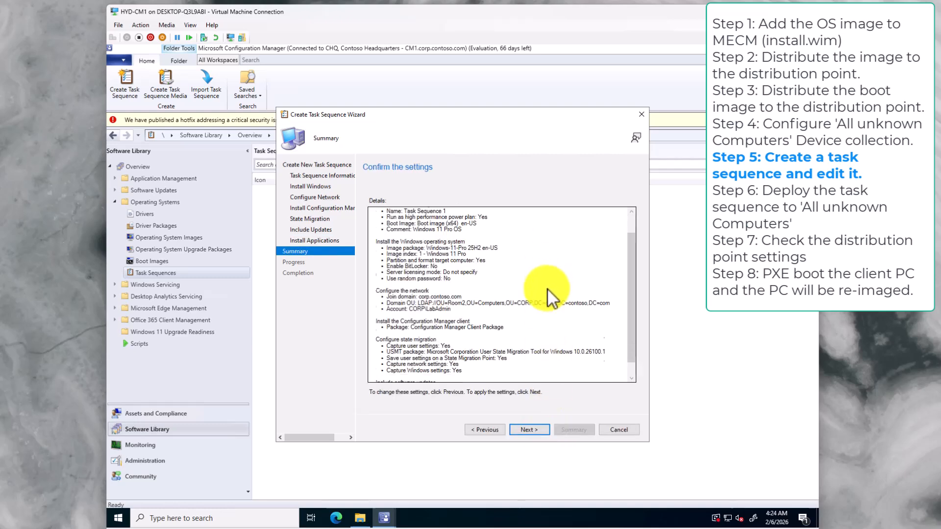
click(540, 430)
scroll(511, 336, down, 4)
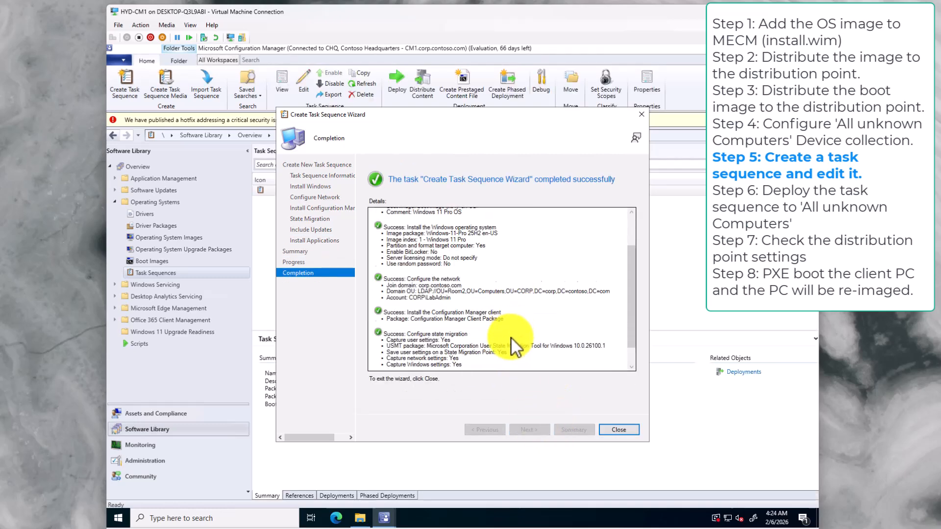
click(618, 430)
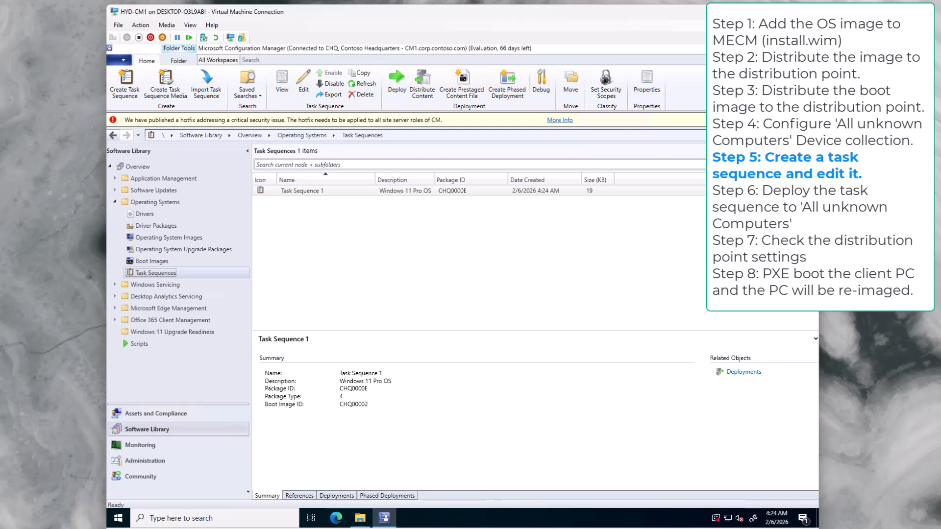
Open Task Sequence 1 for editing and delete its Capture User Files and Settings group.
right_click(330, 190)
click(346, 208)
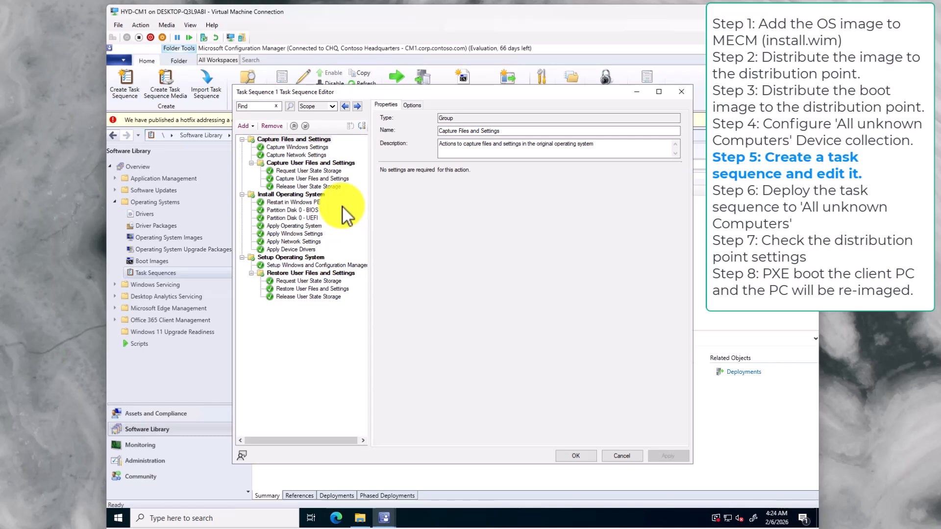
click(260, 163)
right_click(261, 163)
click(287, 198)
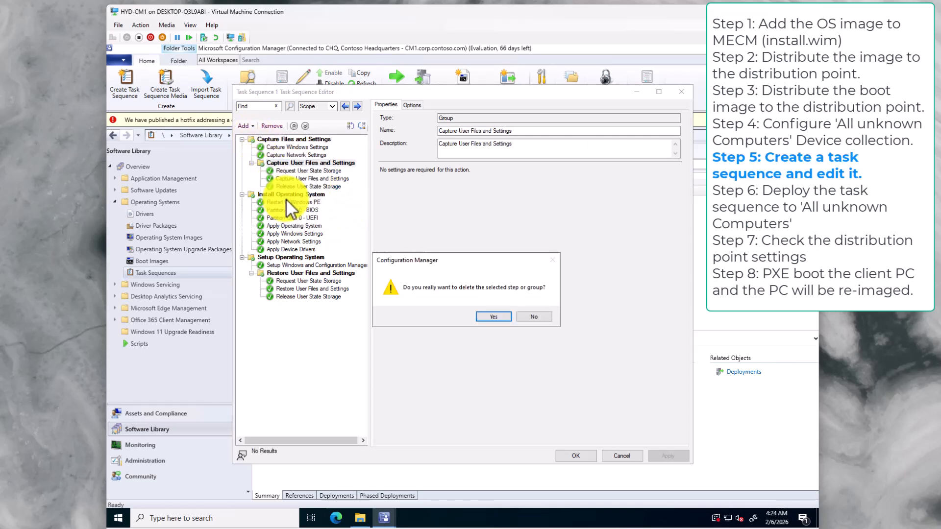
click(493, 317)
Delete the Capture Files and Settings group from the task sequence.
click(253, 139)
right_click(254, 140)
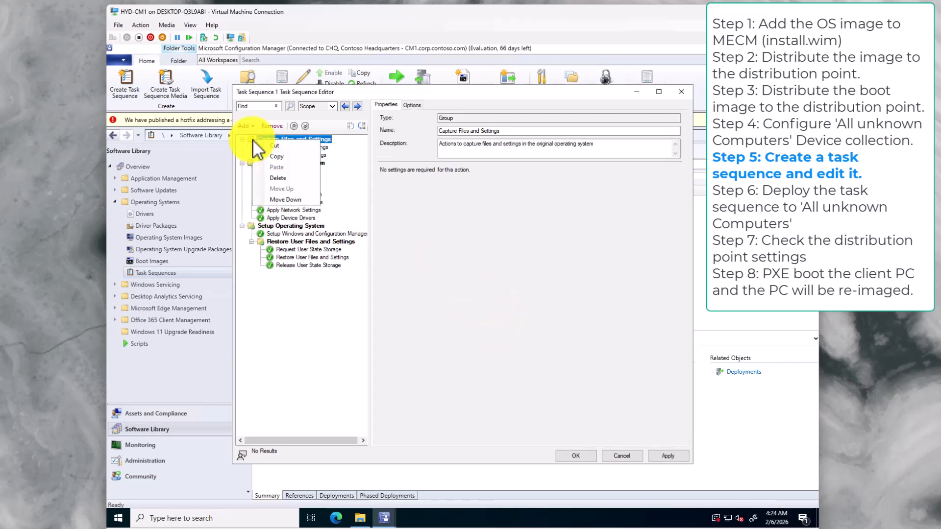
click(278, 177)
click(495, 315)
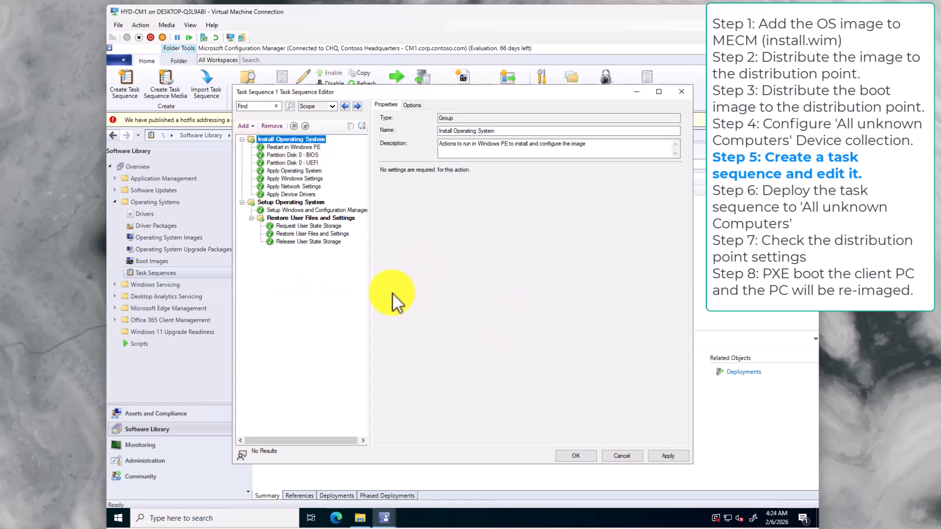
Delete the Restore User Files and Settings group from the task sequence.
click(260, 217)
right_click(260, 216)
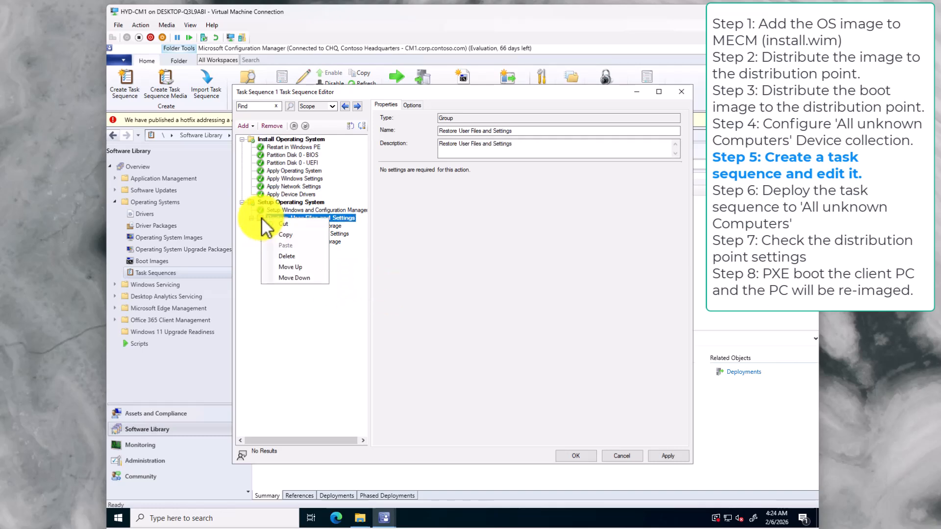
click(304, 255)
click(494, 318)
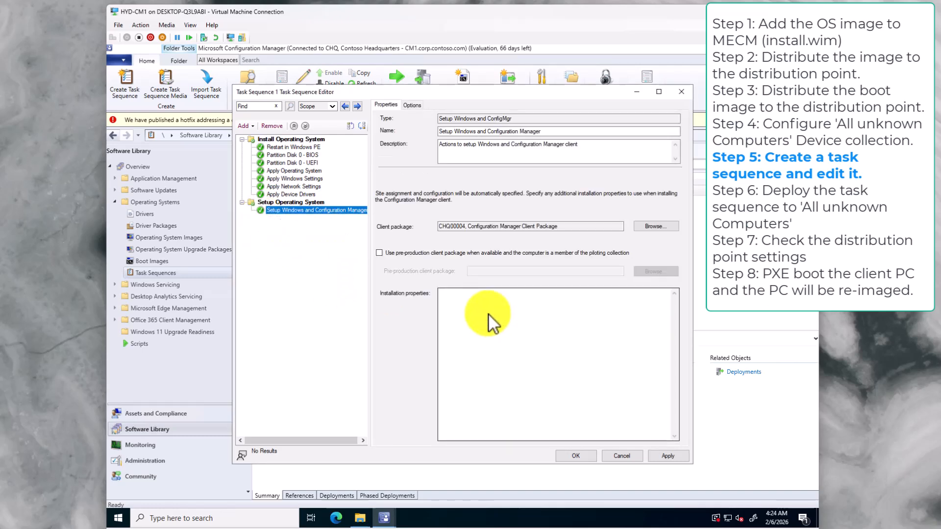
Review the disk partitioning, operating system, Windows, network and driver steps, plus the run conditions of the BIOS partitioning step.
click(307, 155)
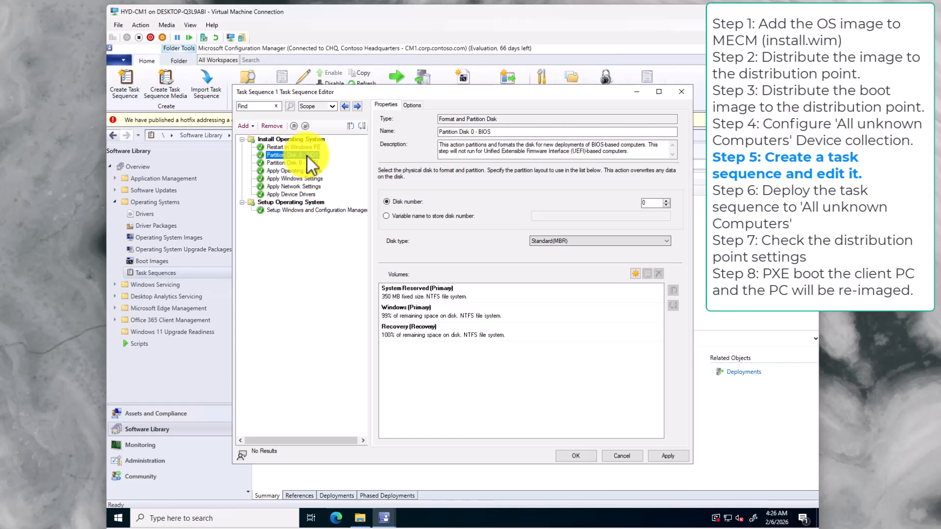
click(306, 162)
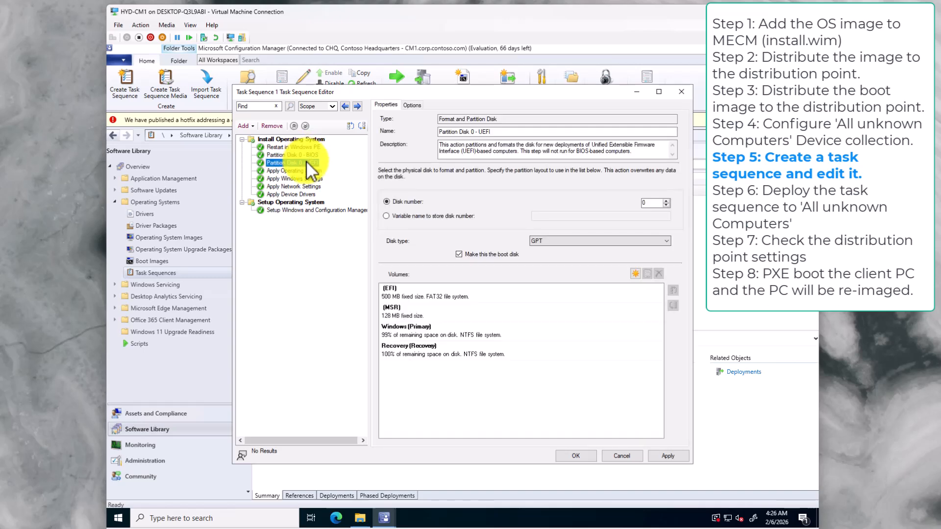
click(307, 170)
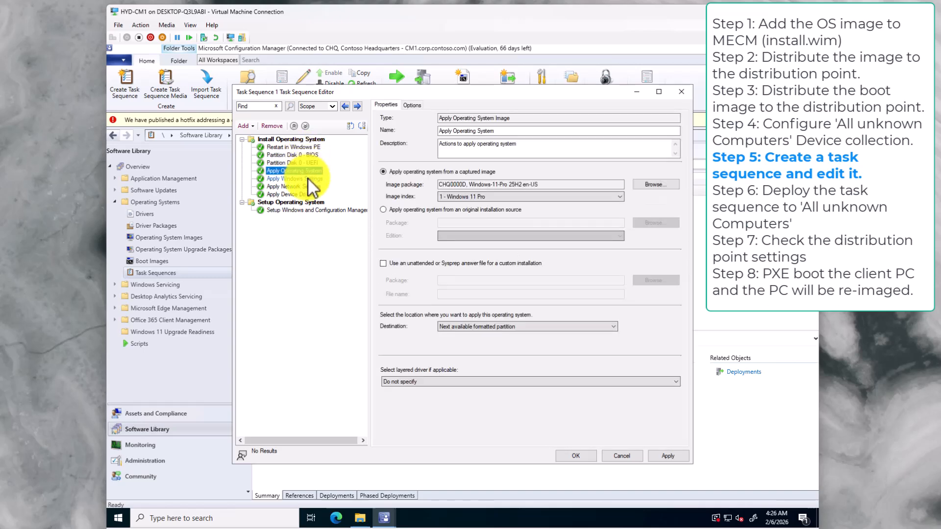
click(308, 179)
click(306, 187)
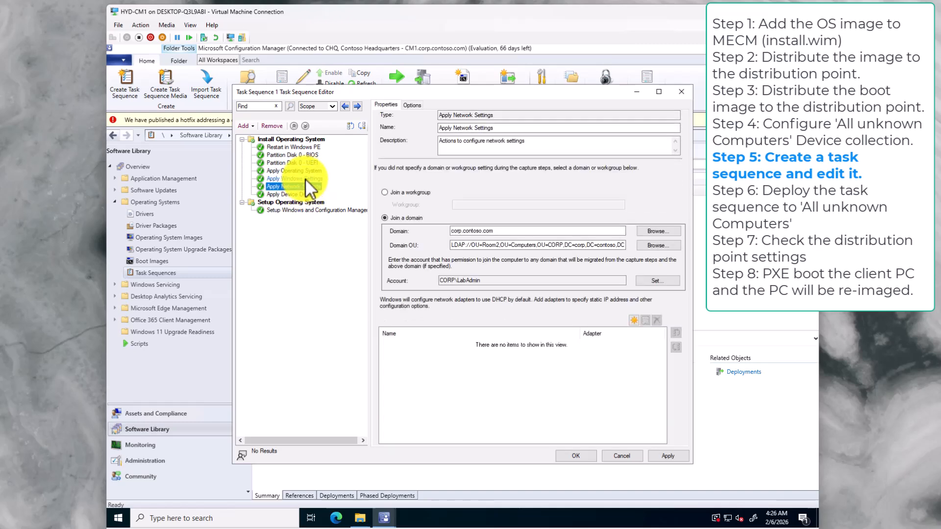
click(308, 192)
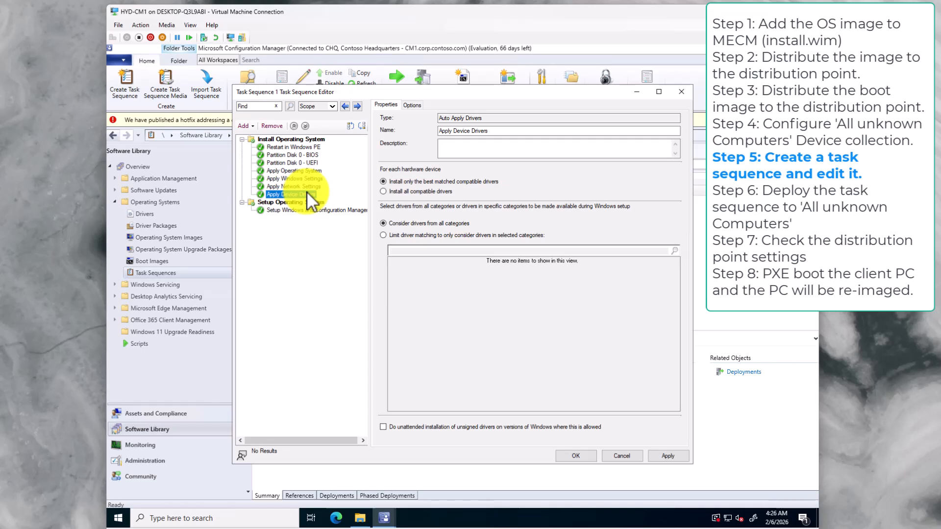
click(301, 156)
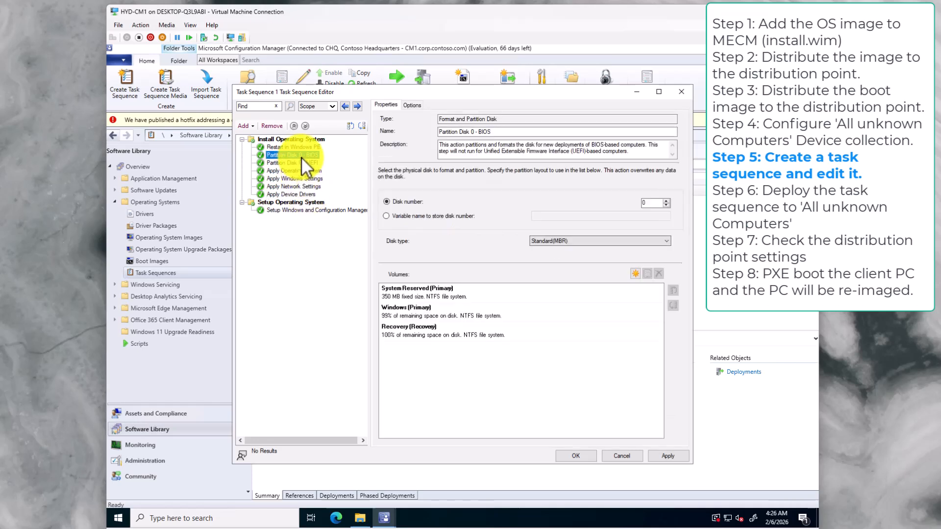
click(413, 106)
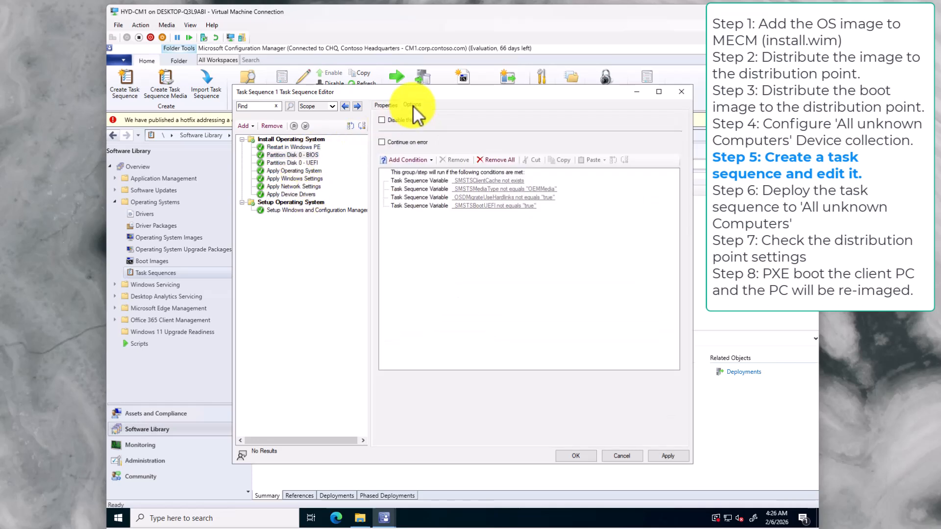
Apply the edits to Task Sequence 1 and close its editor.
click(669, 455)
click(570, 456)
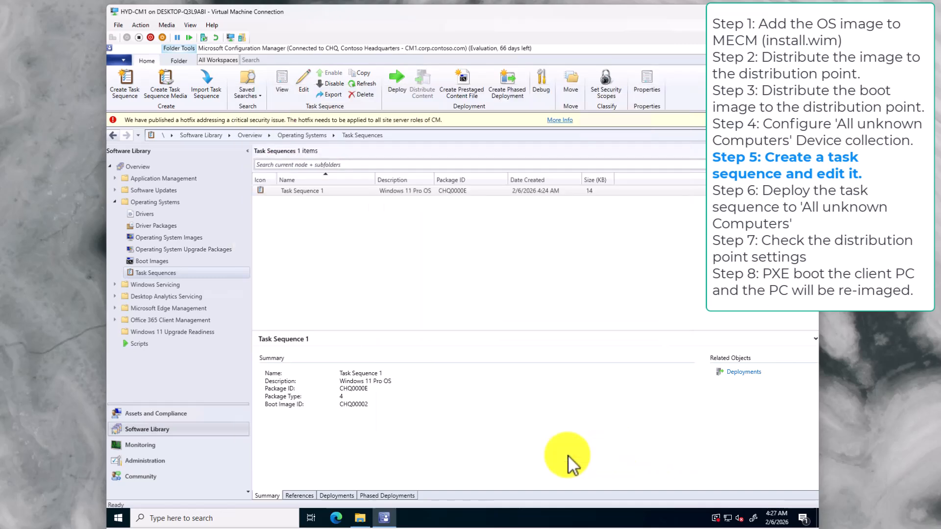
Check the references, deployments and phased deployments of Task Sequence 1, ending on its summary.
click(296, 494)
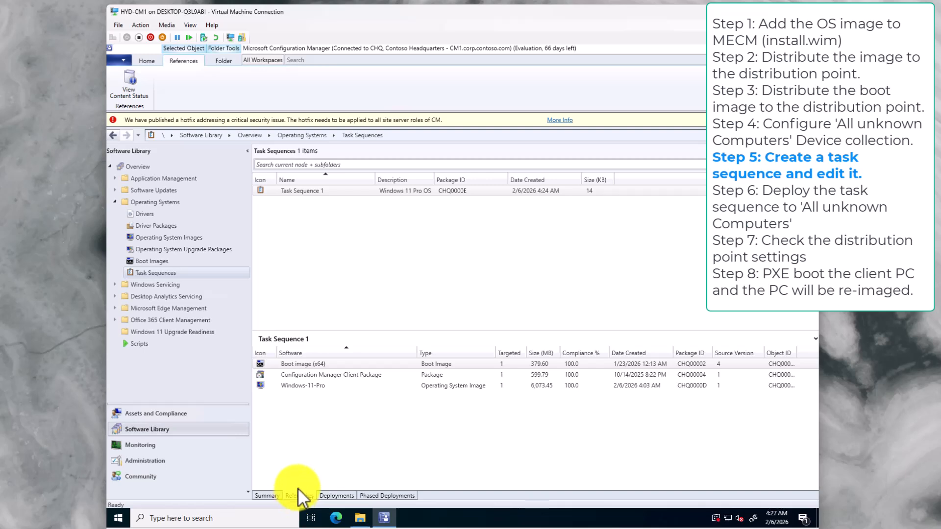
click(332, 496)
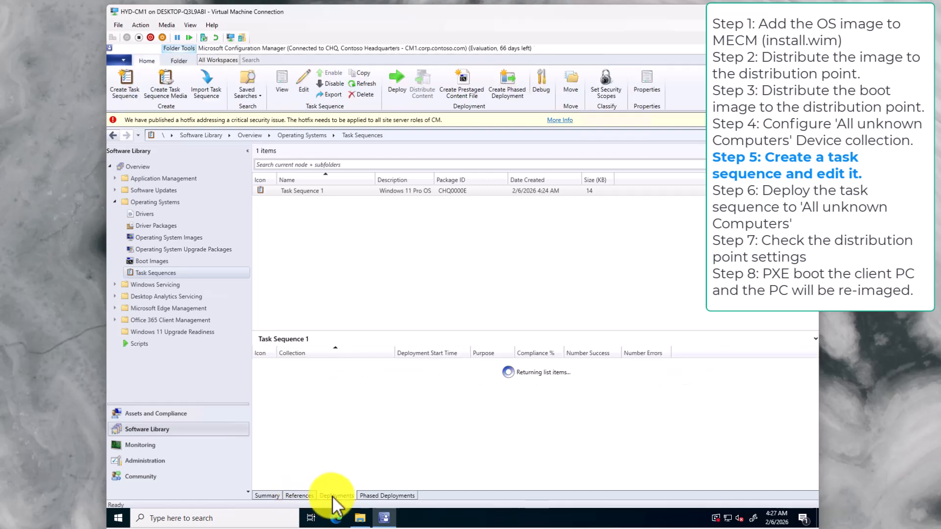
click(368, 495)
click(300, 495)
click(267, 496)
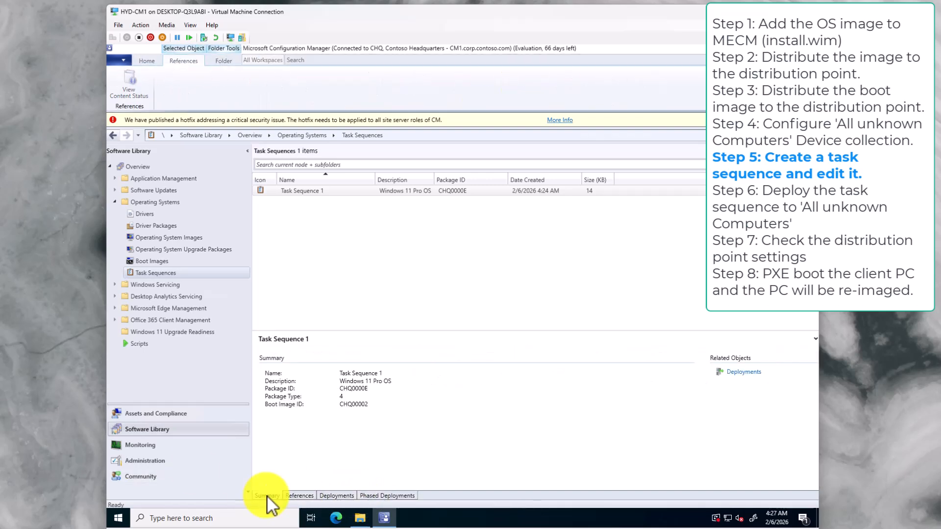
Start deploying Task Sequence 1 and choose the All Unknown Computers collection as the target.
right_click(304, 190)
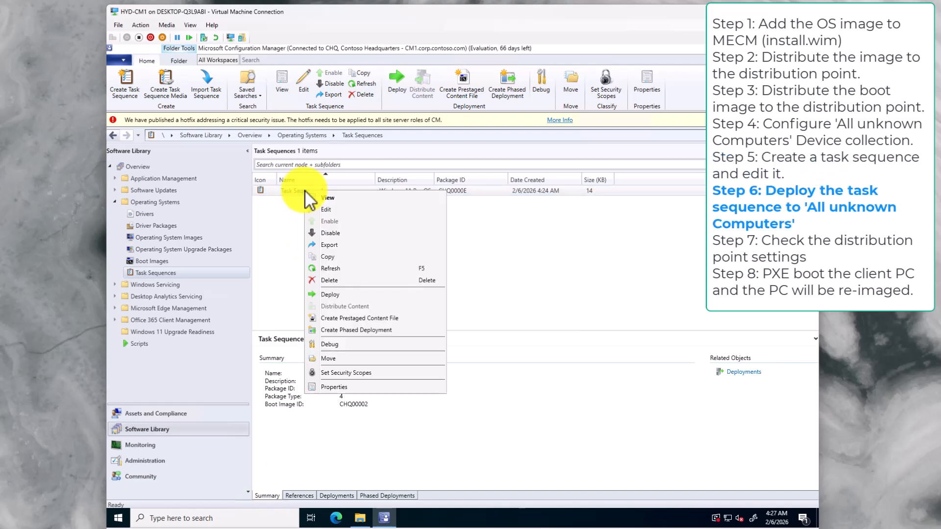
click(322, 295)
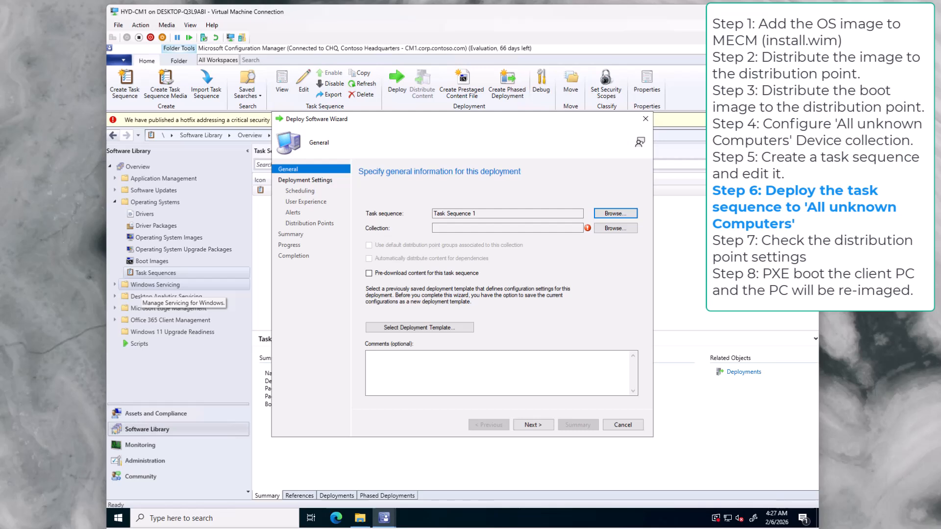
click(614, 228)
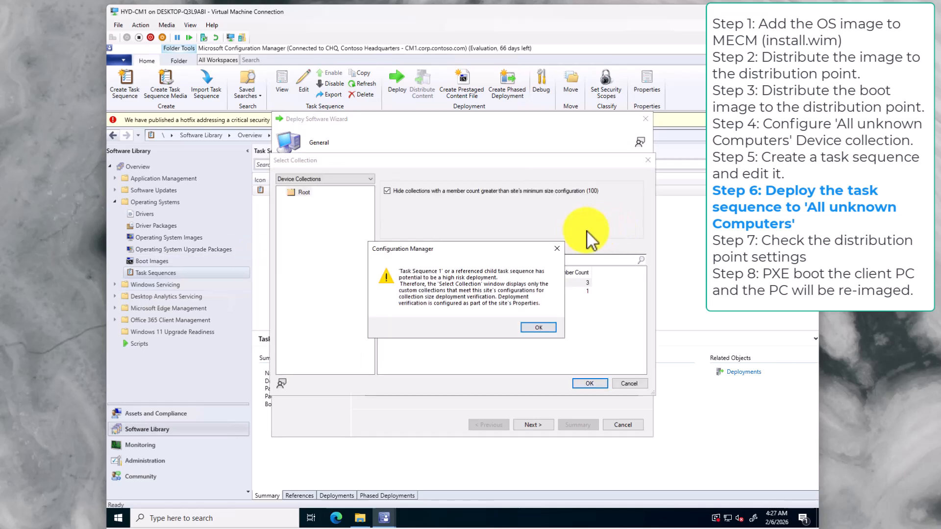
click(535, 328)
click(444, 284)
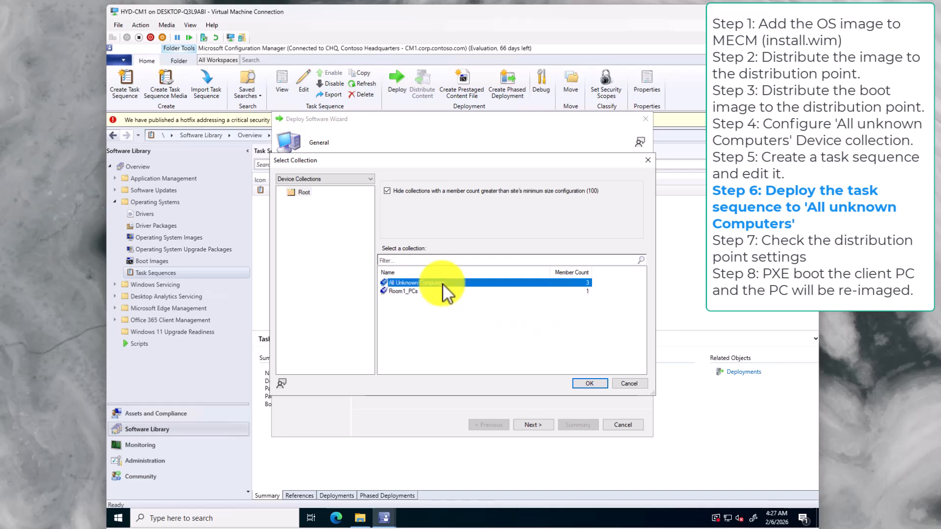
click(585, 383)
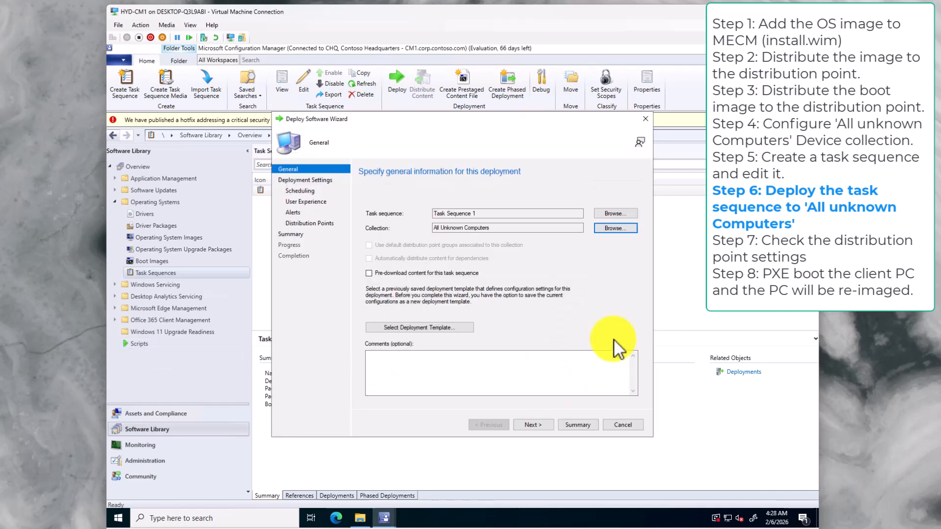
click(533, 425)
Set the deployment purpose to Required and make it available to Configuration Manager clients, media and PXE.
click(509, 225)
click(506, 239)
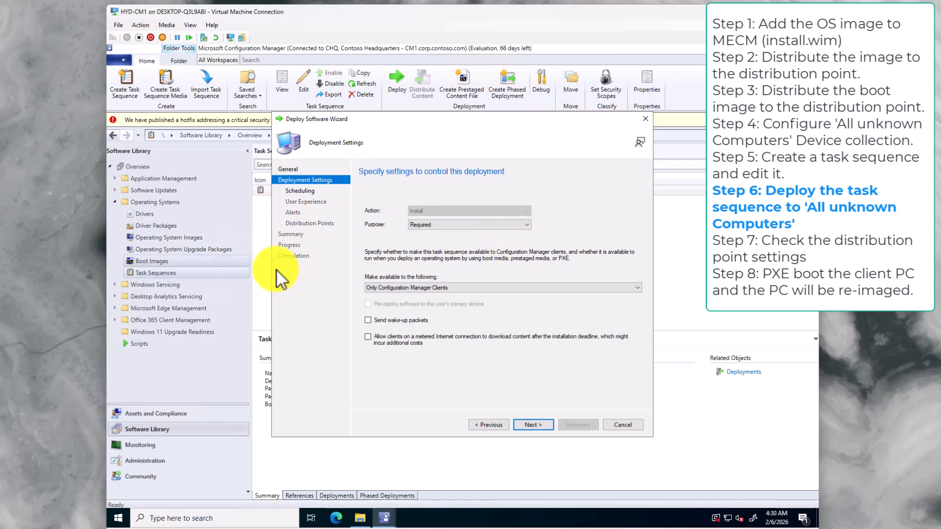
click(387, 288)
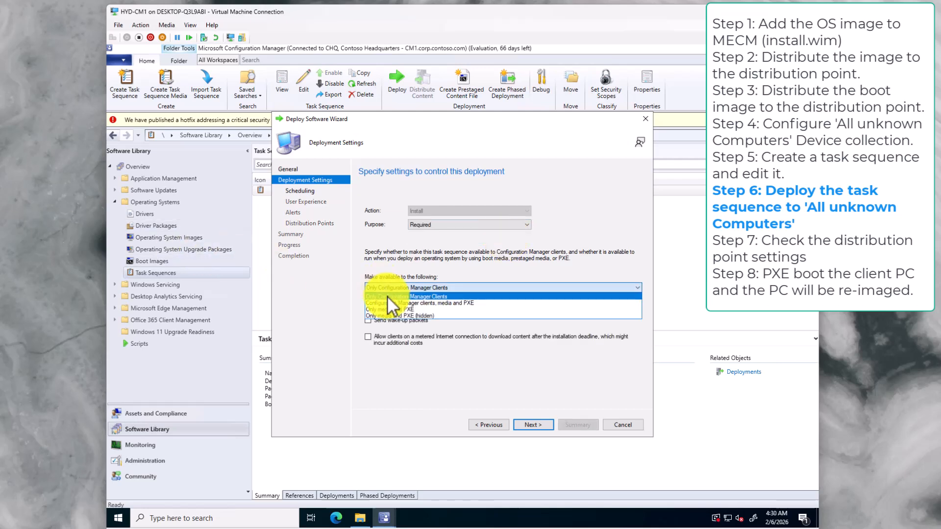
click(390, 301)
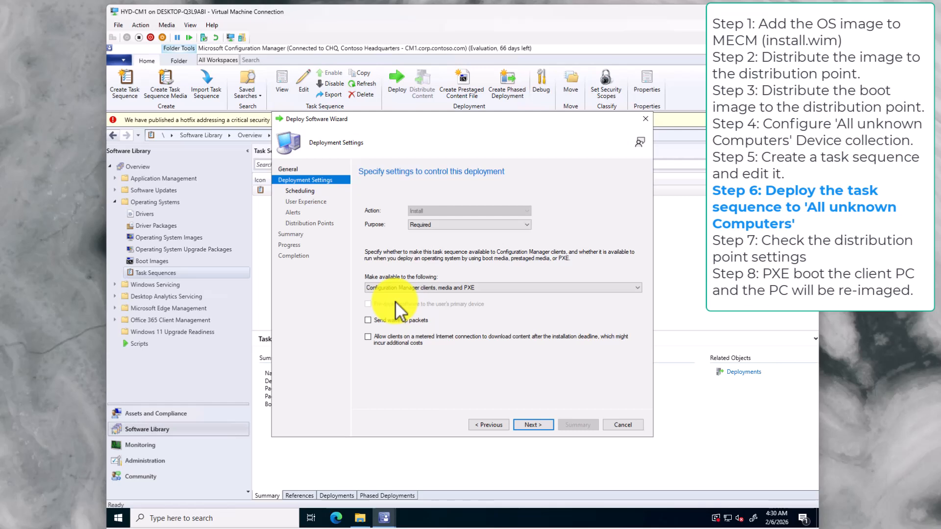
click(527, 424)
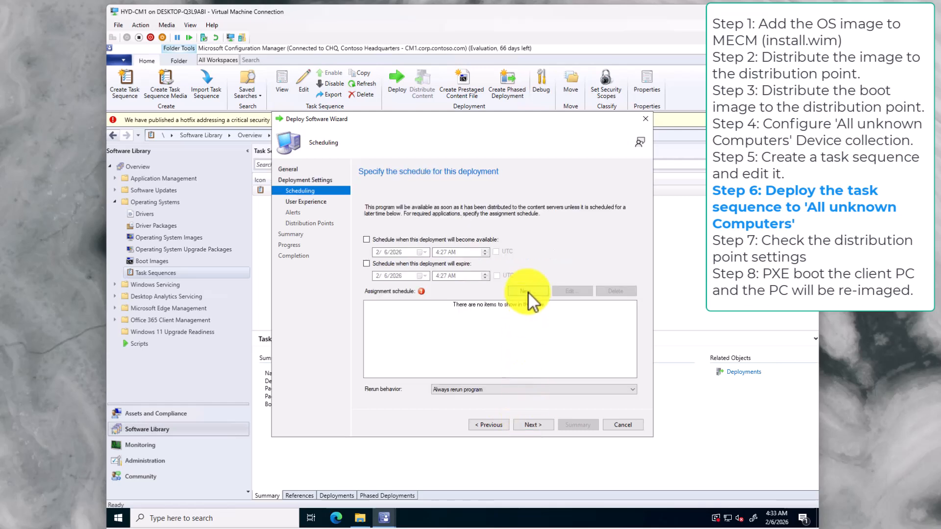
Add an assignment schedule that assigns the deployment immediately, as soon as possible.
click(528, 292)
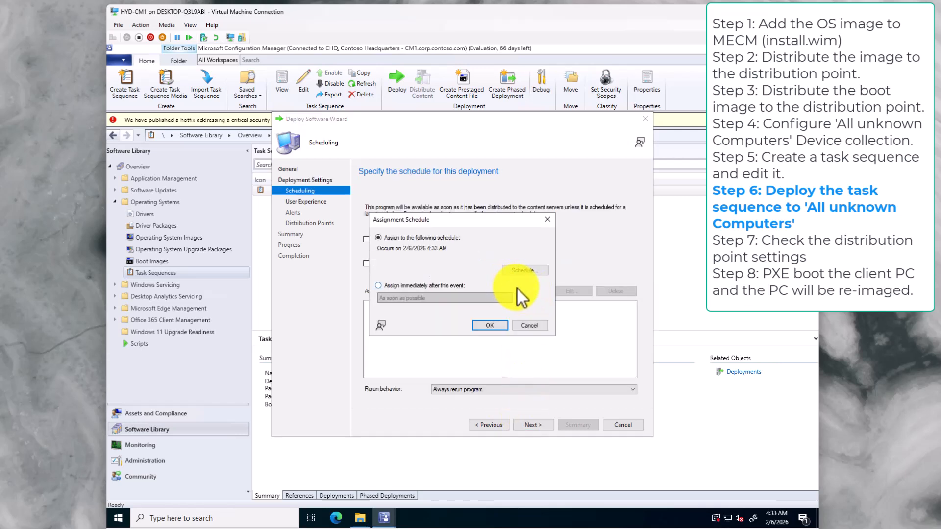
click(378, 285)
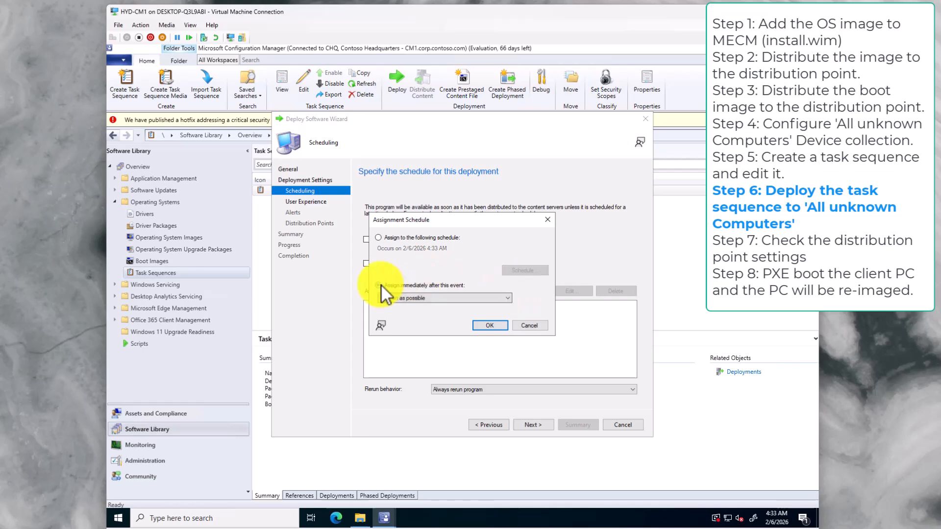
click(498, 301)
click(498, 301)
click(499, 327)
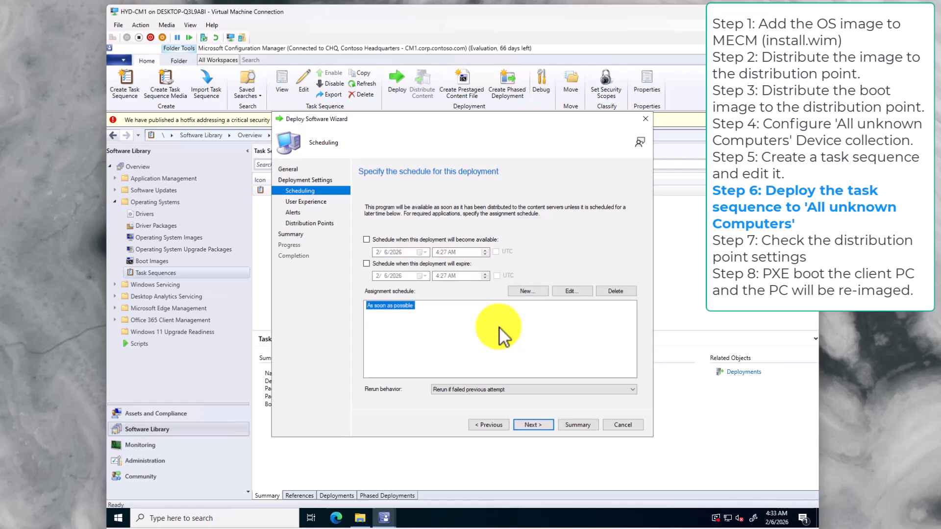
click(528, 425)
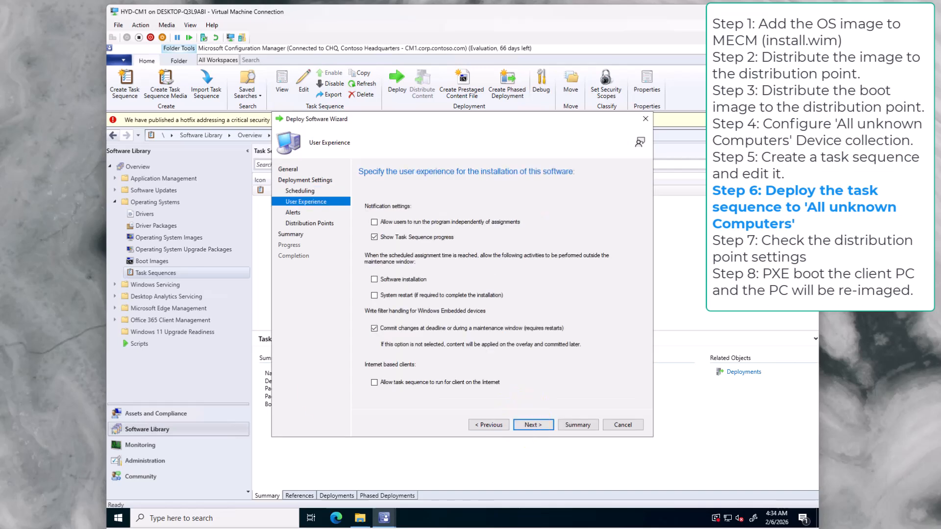
Keep the default user experience, alert and distribution point settings, and finish creating the deployment.
click(532, 424)
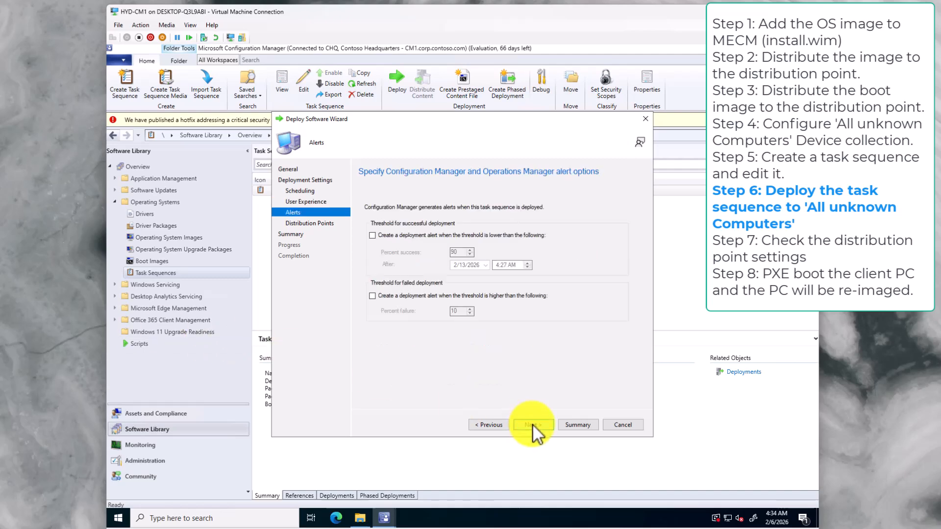
click(536, 425)
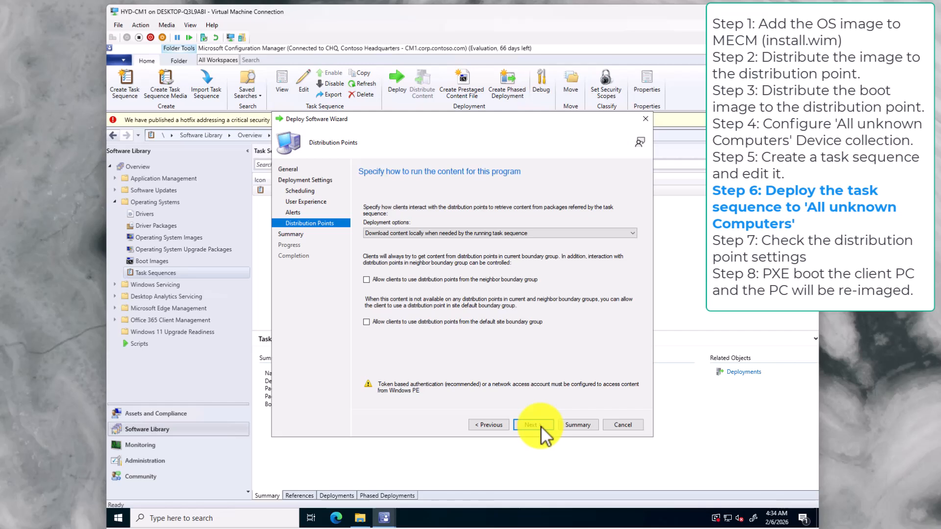
click(557, 231)
click(557, 231)
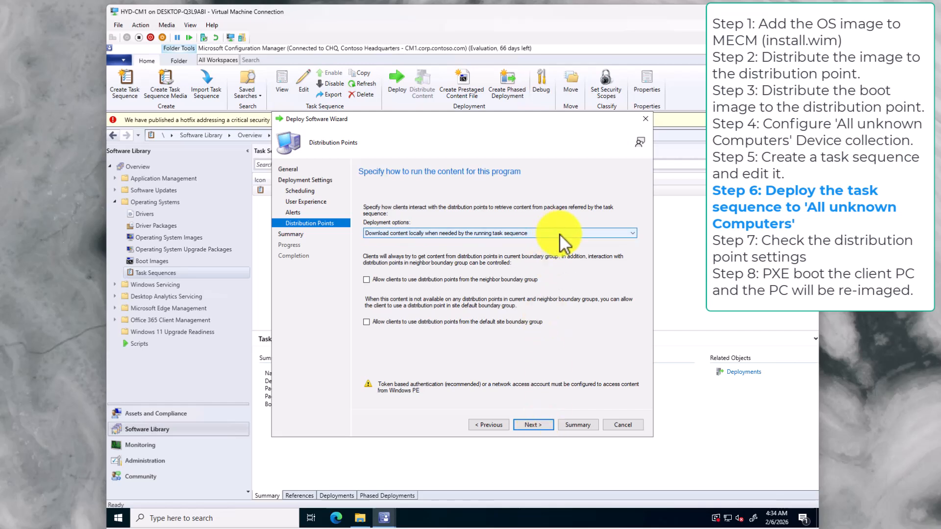
click(534, 425)
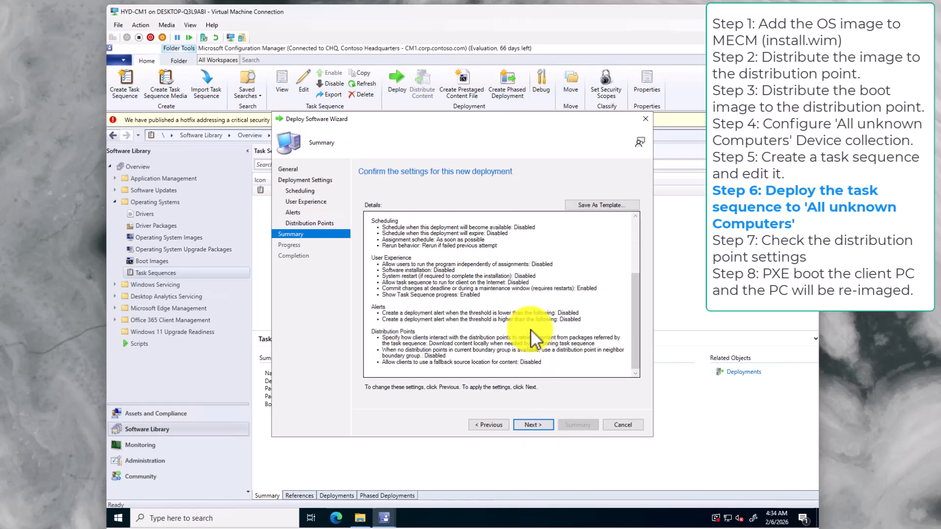
click(537, 425)
click(627, 425)
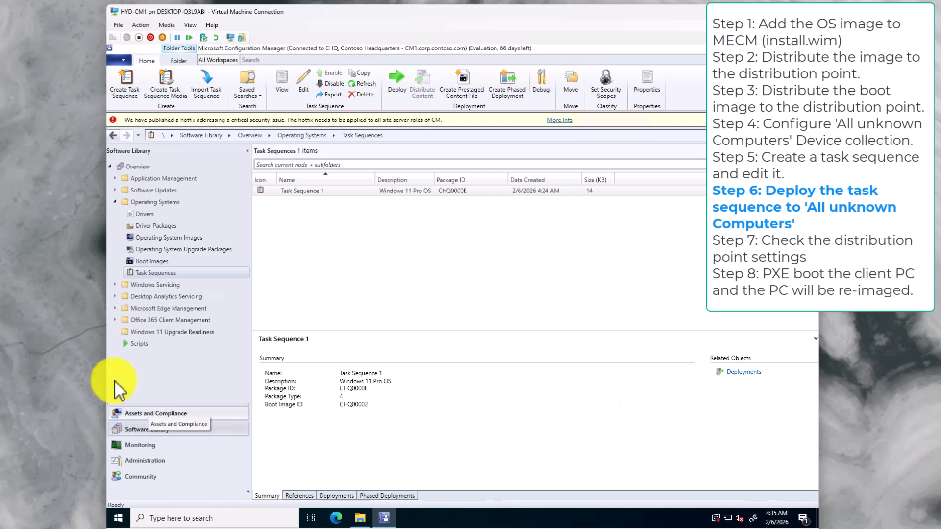
Check the new deployment of Task Sequence 1 along with its references and phased deployments.
click(346, 493)
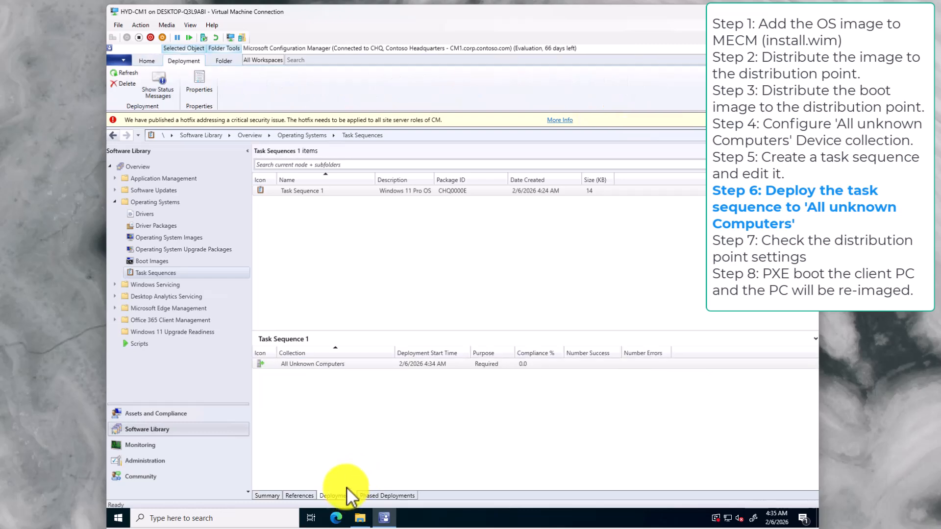
click(313, 493)
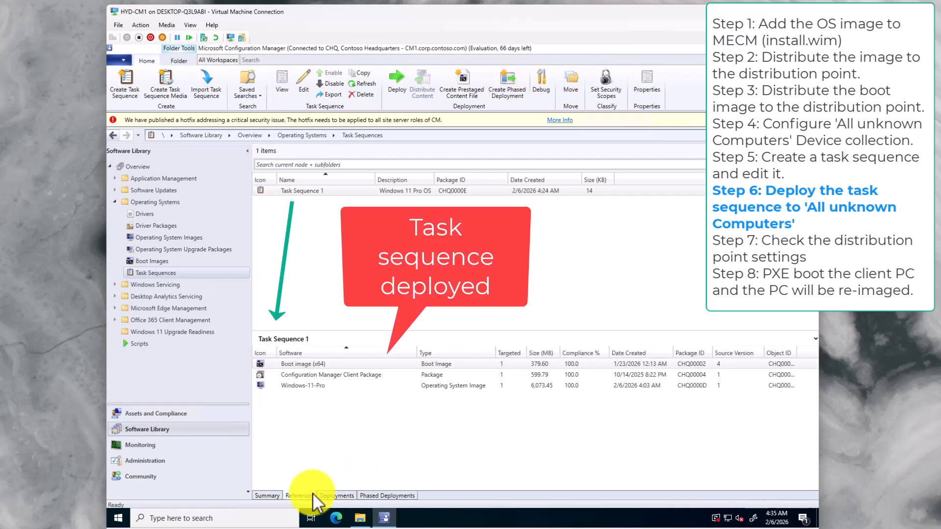
click(374, 496)
click(267, 496)
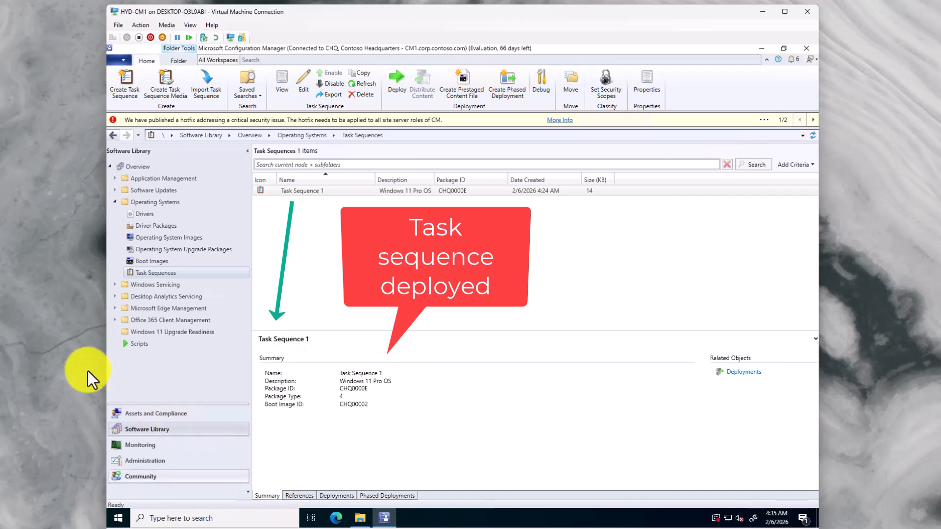
Open the properties of the CM1.CORP.CONTOSO.COM distribution point and check its communication and PXE settings.
click(127, 459)
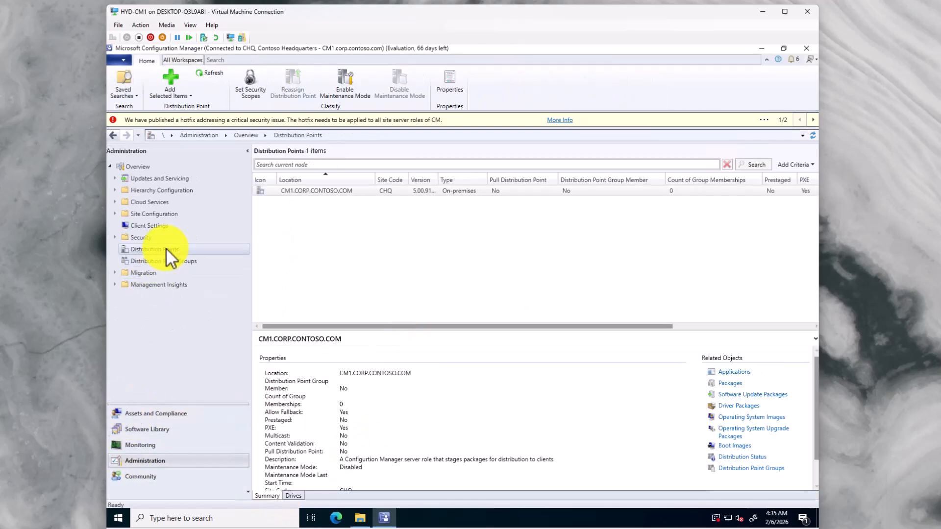
right_click(303, 194)
click(325, 277)
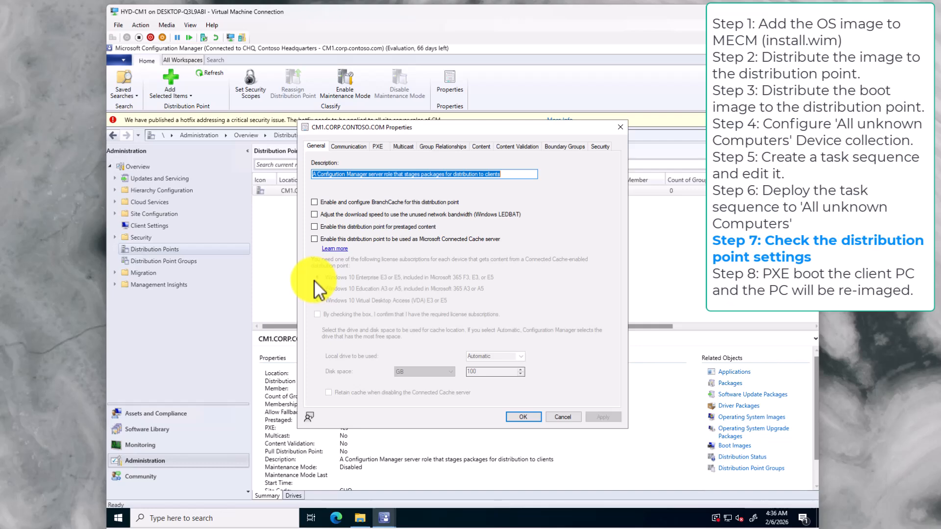
click(352, 146)
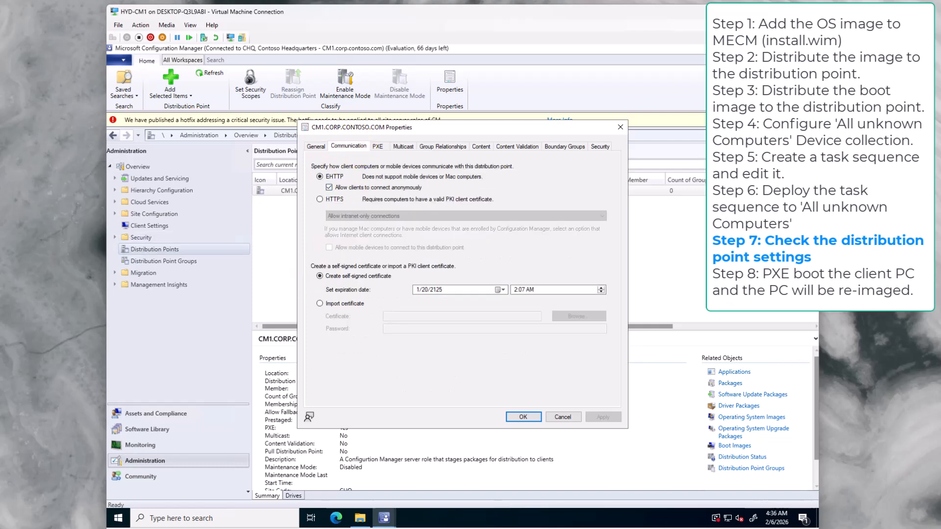
click(386, 146)
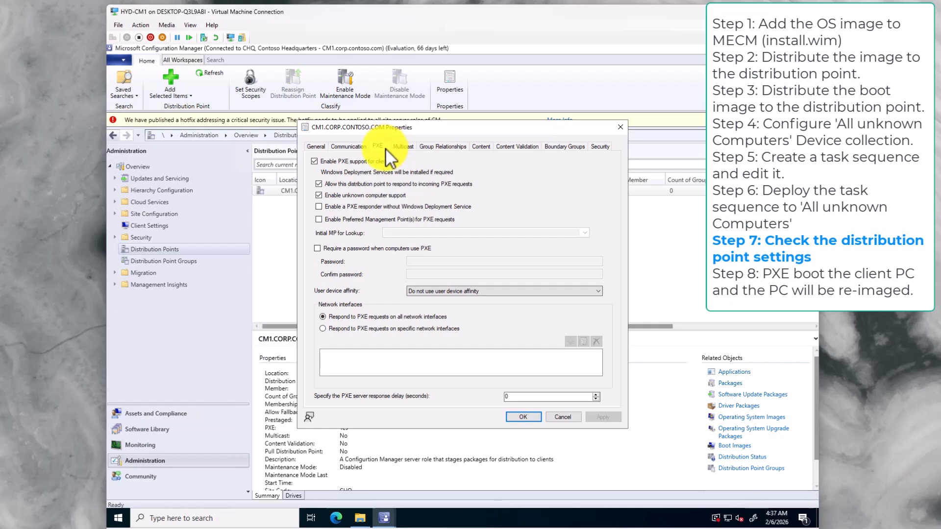
Check the distribution point's multicast, group, content, validation, boundary group and security settings, and close the properties with OK.
click(405, 146)
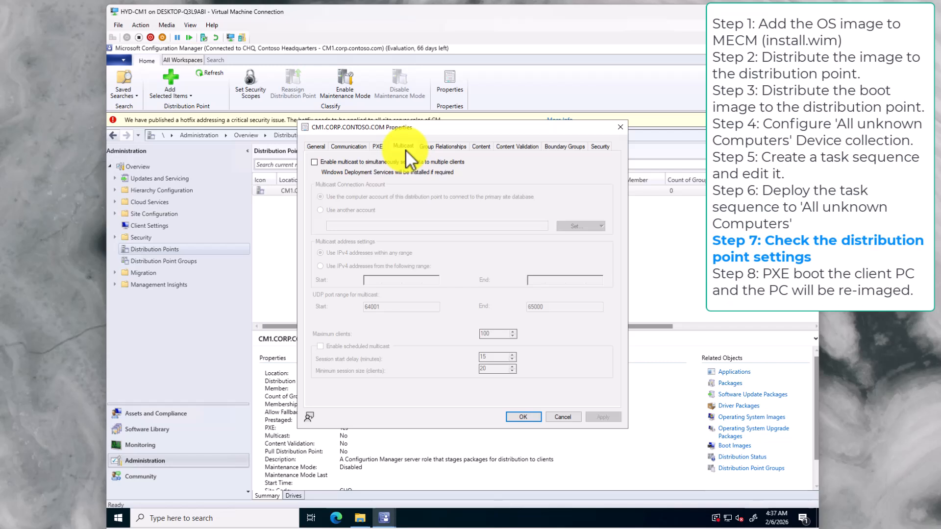
click(425, 147)
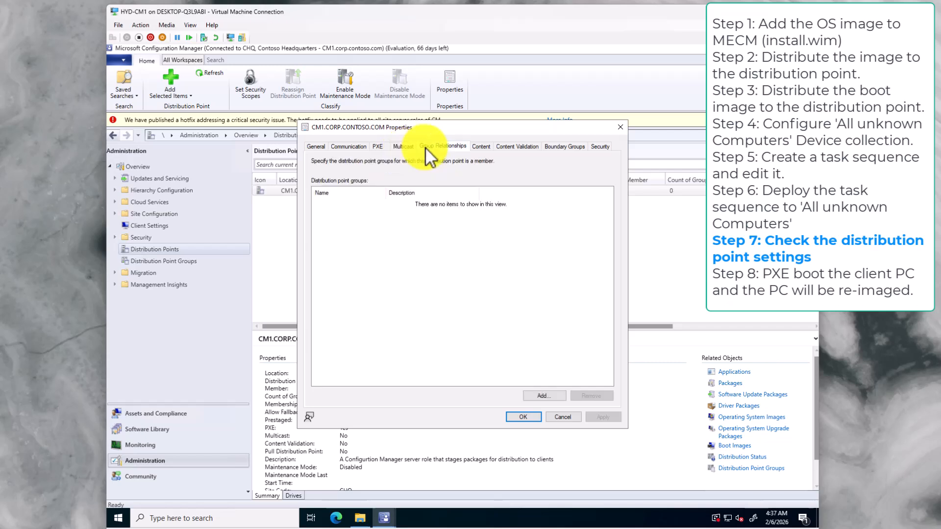
click(481, 146)
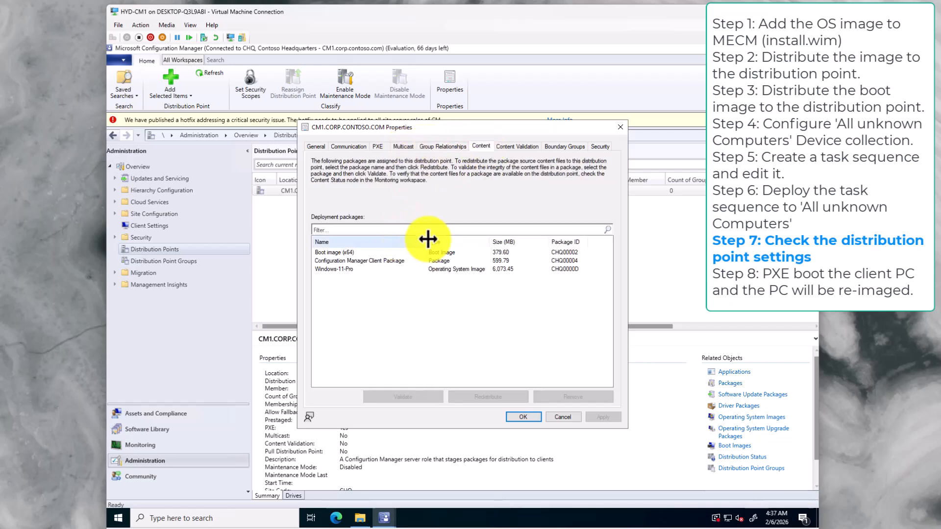
click(522, 146)
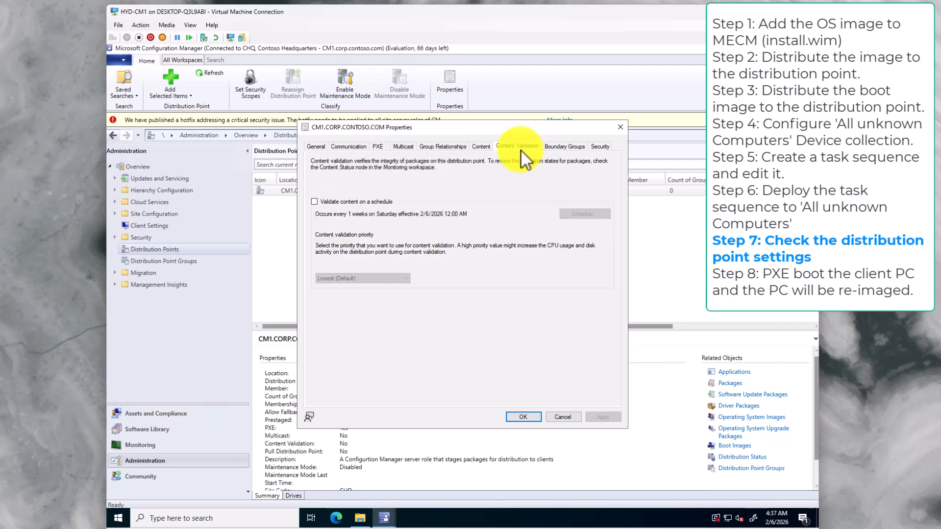
click(554, 147)
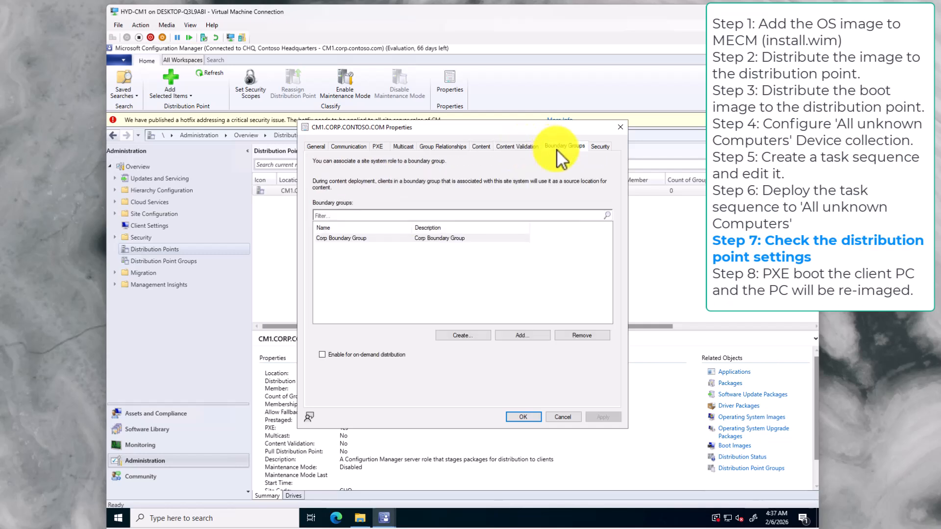
click(604, 146)
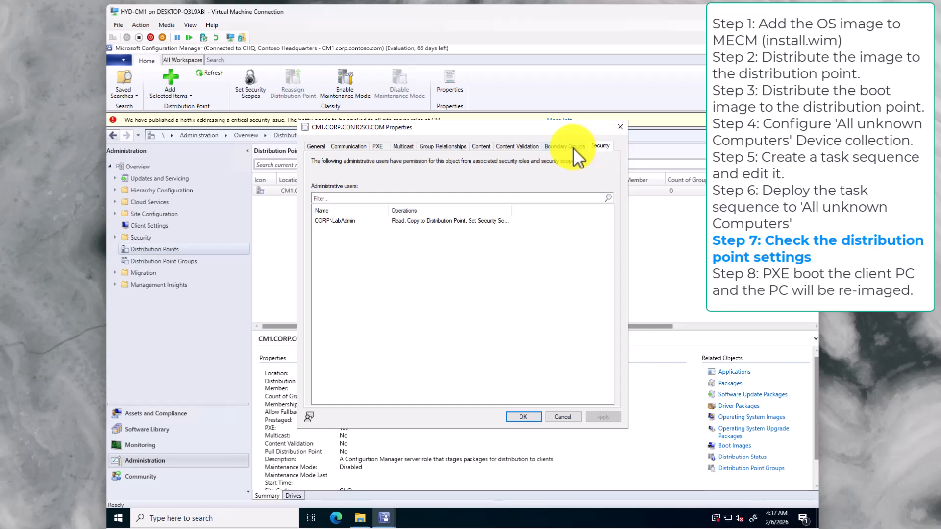
click(524, 417)
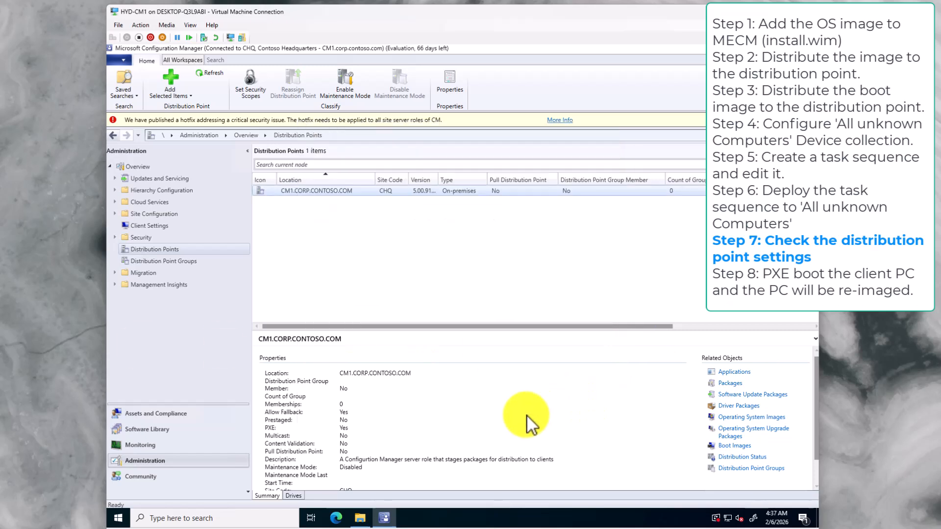
Examine the drive details and summary of the CM1.CORP.CONTOSO.COM distribution point.
click(297, 496)
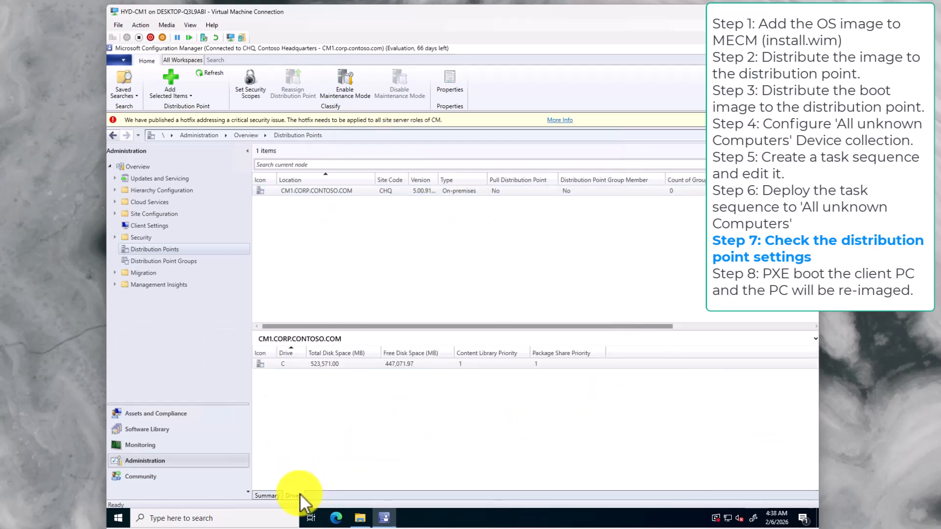
click(261, 496)
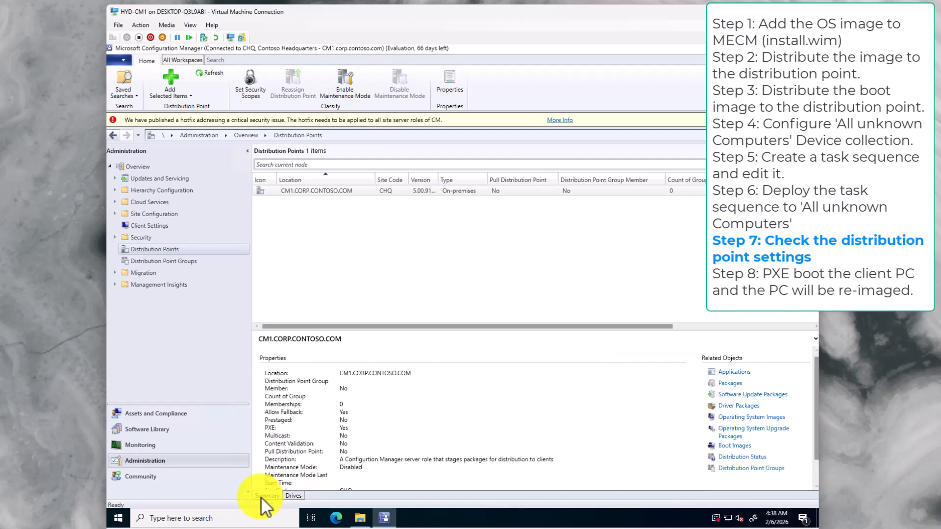
scroll(296, 469, down, 1)
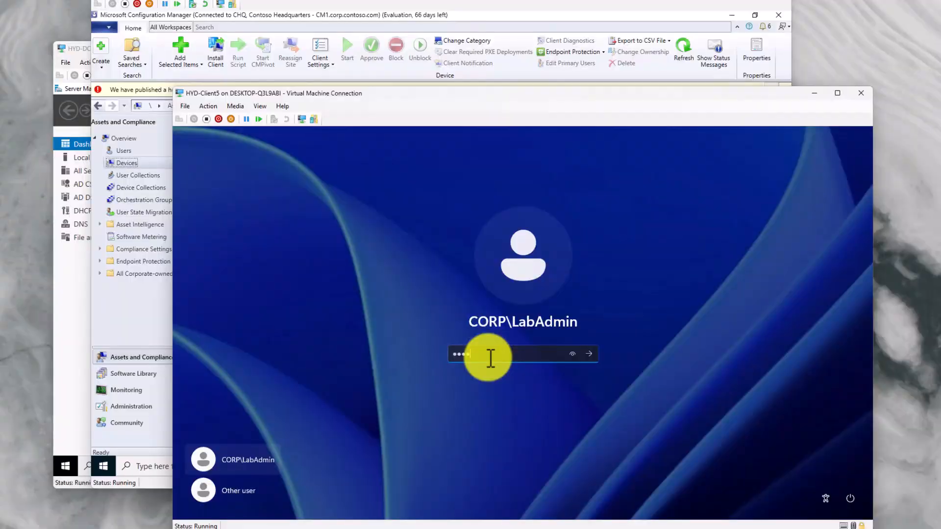
Sign in to the HYD-Client5 virtual machine with the account password and search for "about" to open its About settings.
text(••)
key(Return)
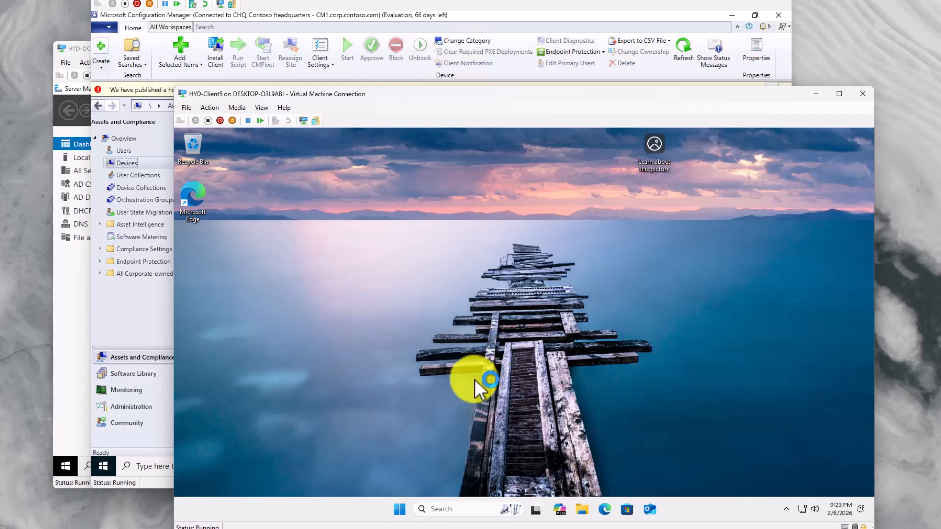
click(447, 510)
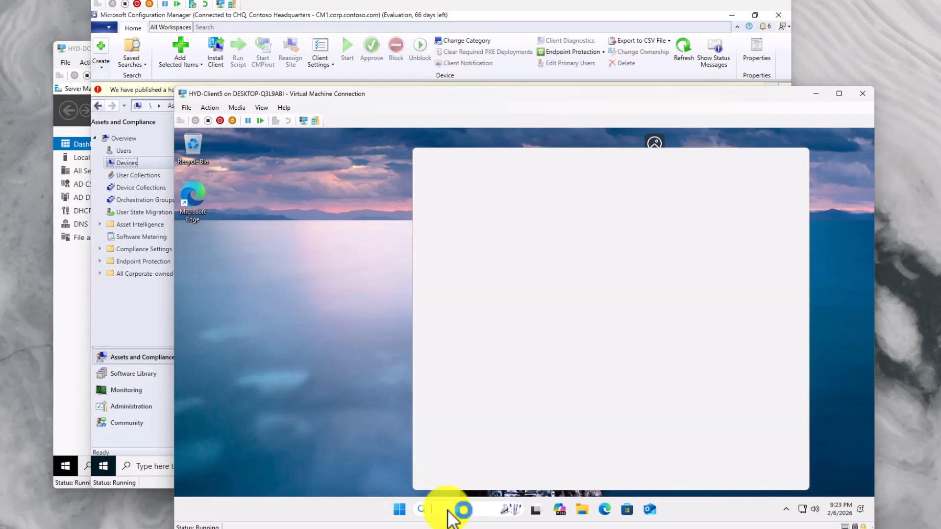
text(about)
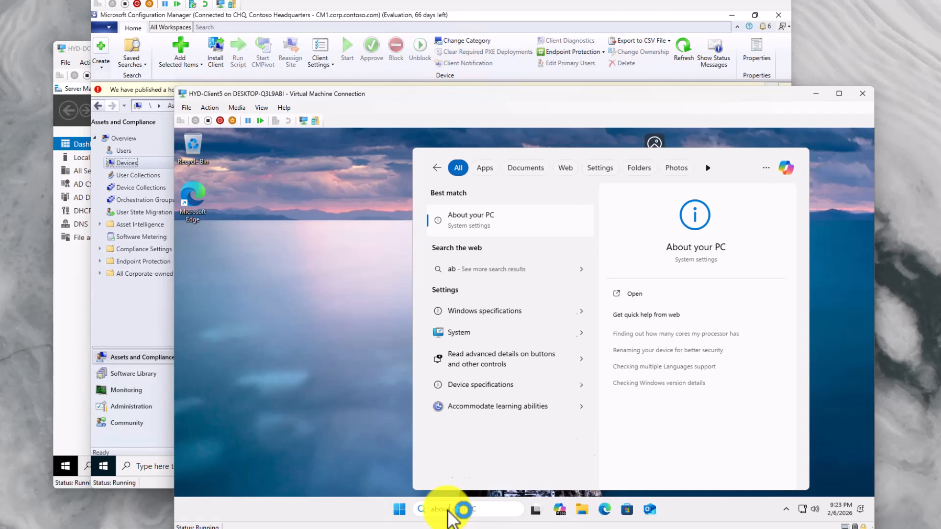
key(Return)
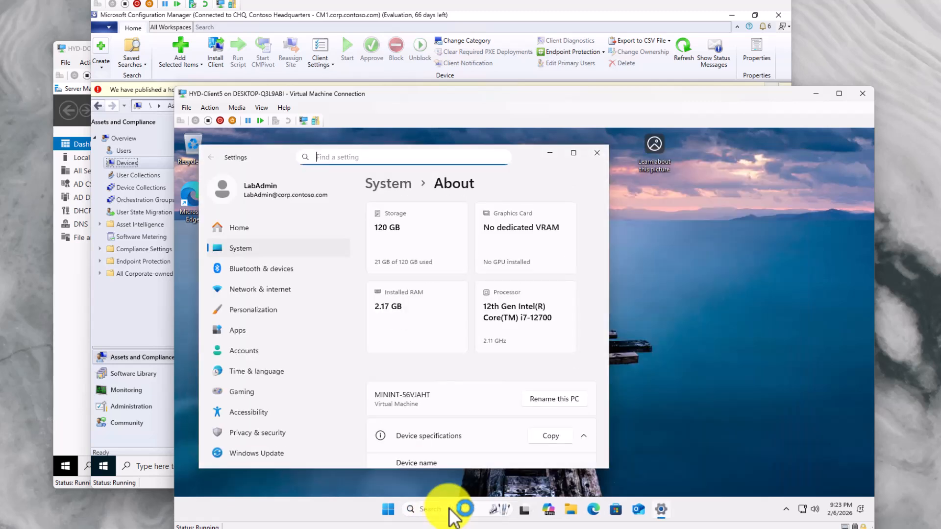
Check the full device name in the client's device specifications to verify its domain membership.
scroll(487, 388, down, 1)
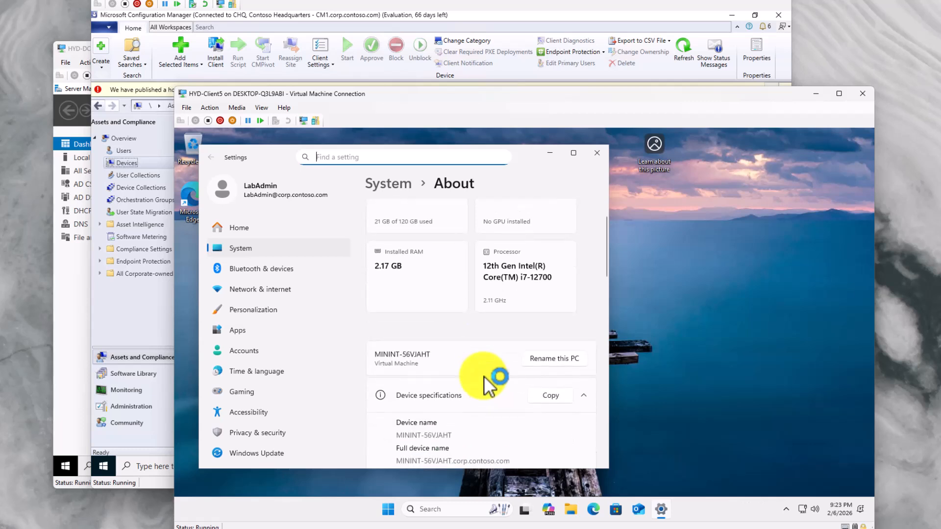
scroll(487, 388, down, 3)
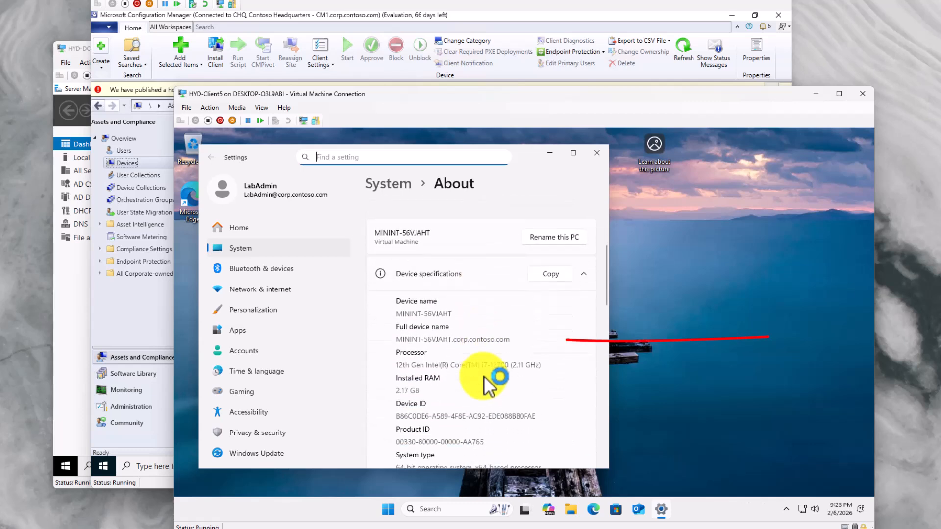
drag(519, 341, 399, 343)
click(444, 353)
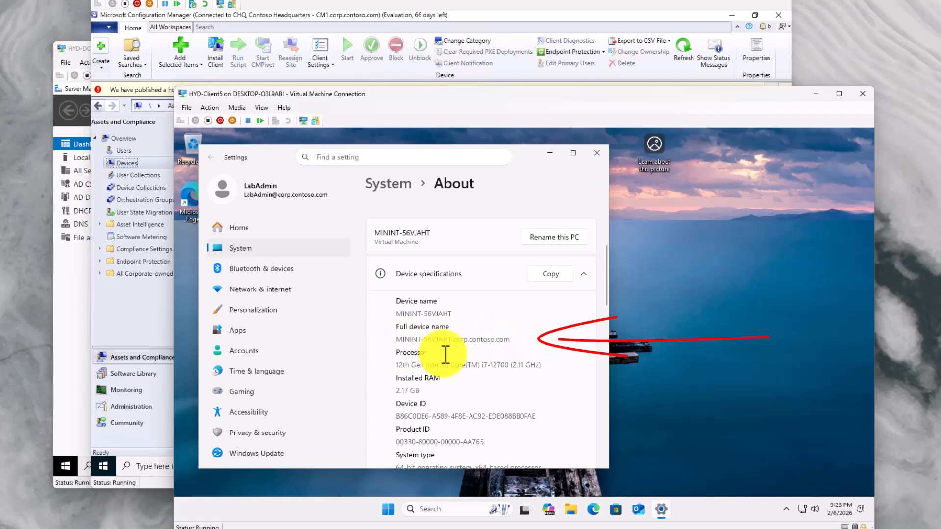
Check the Windows edition and version in the client's Windows specifications.
scroll(446, 354, down, 5)
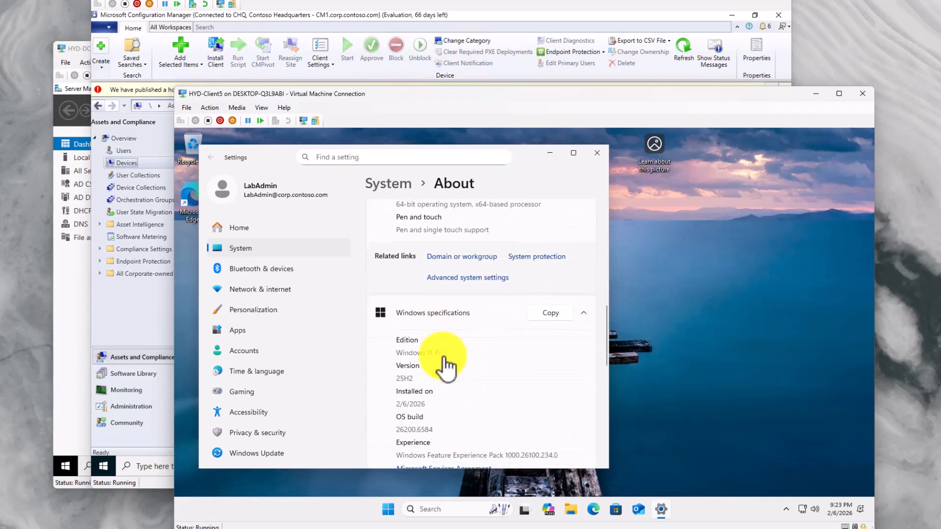
scroll(445, 363, down, 1)
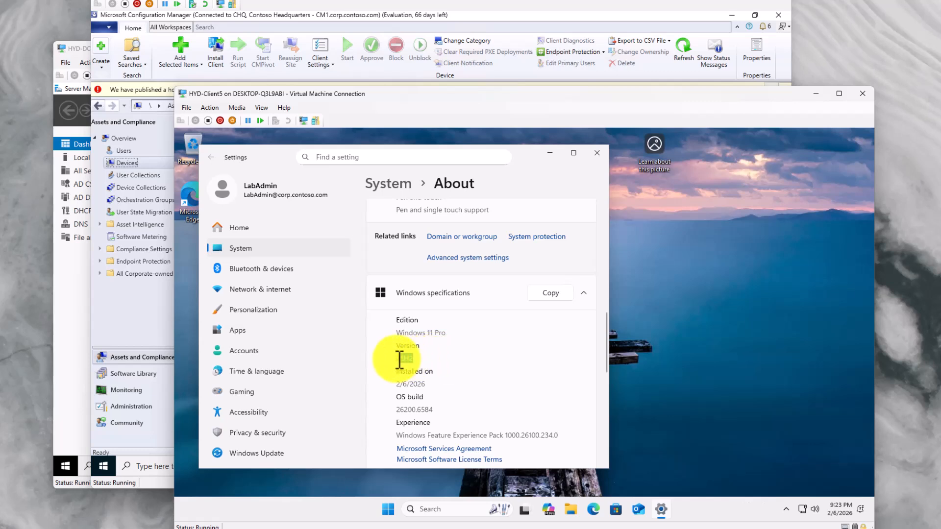
drag(447, 334, 398, 336)
click(426, 345)
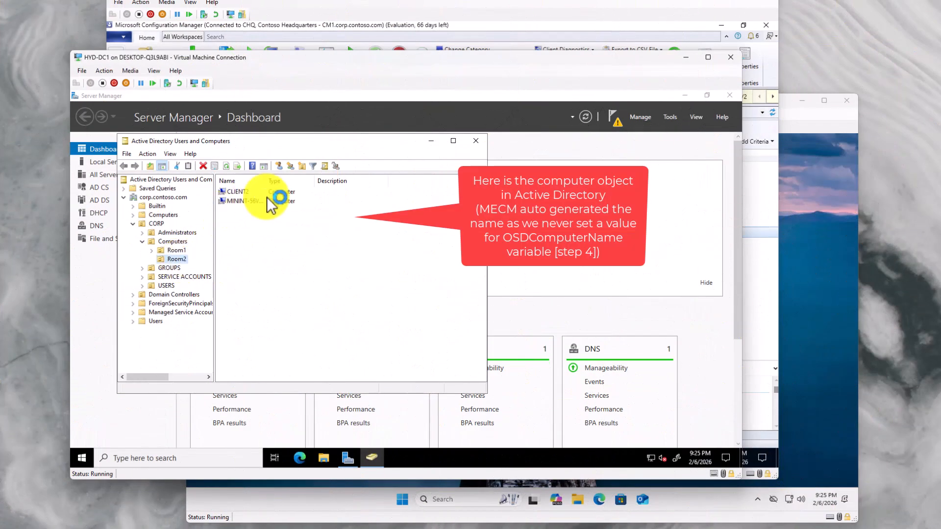
In Active Directory Users and Computers on HYD-DC1, widen the Name column for Room2 and select the MININT-56VJAHT computer.
drag(264, 180, 351, 184)
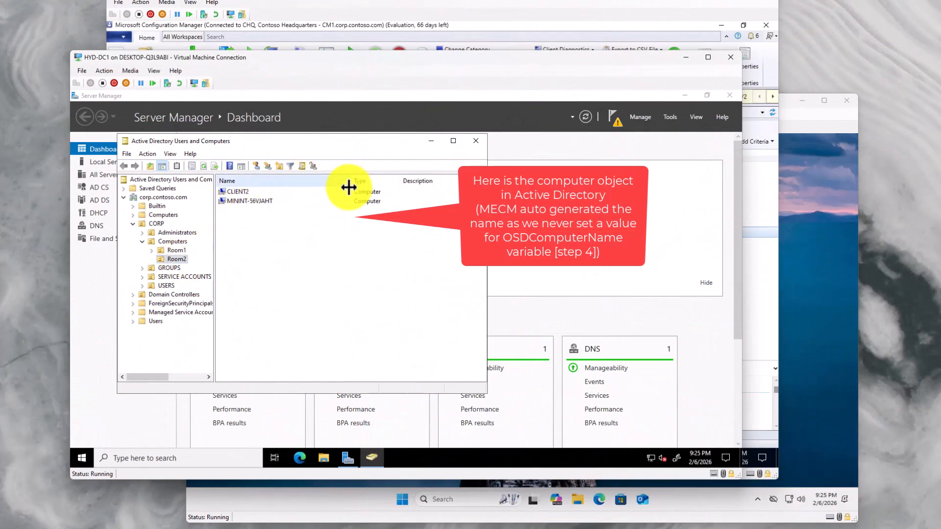
click(257, 201)
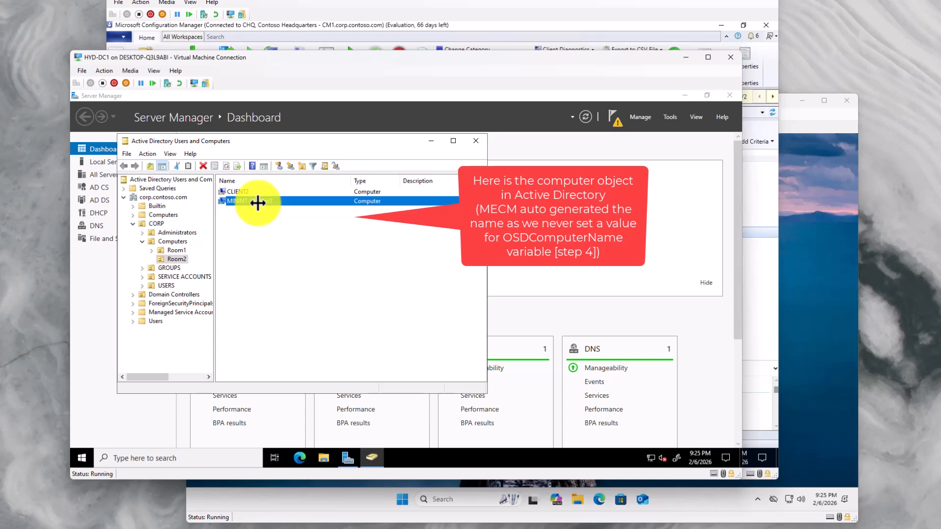